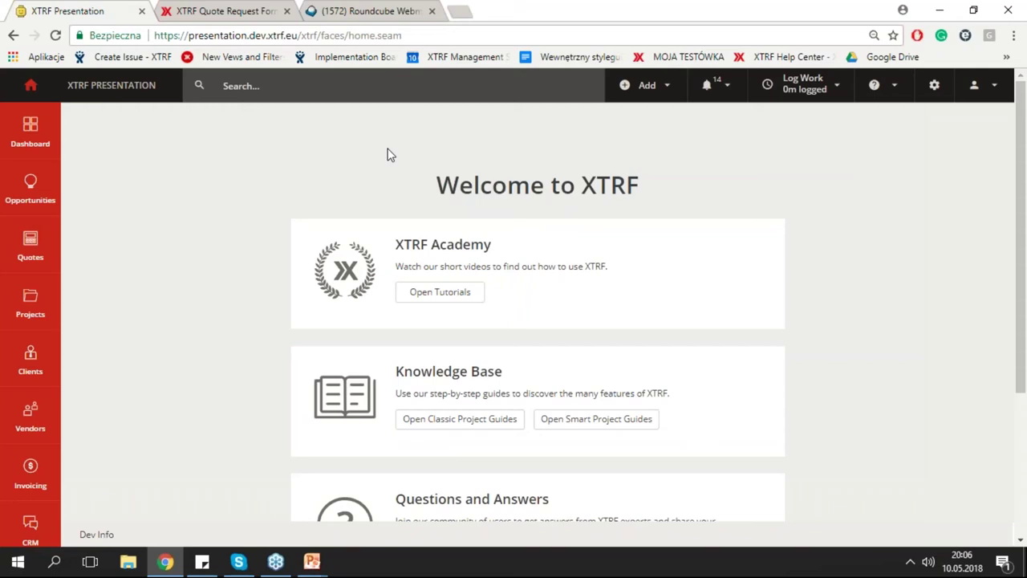
Make the browser full screen and show the Dashboard with receivables, projects due today and My Quotes.
key("F11")
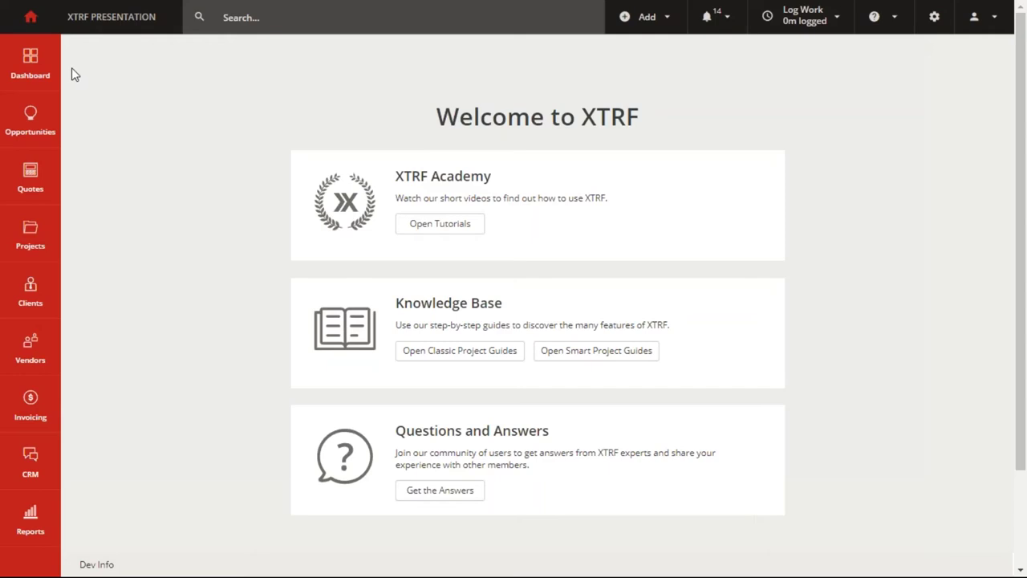
left_click(39, 63)
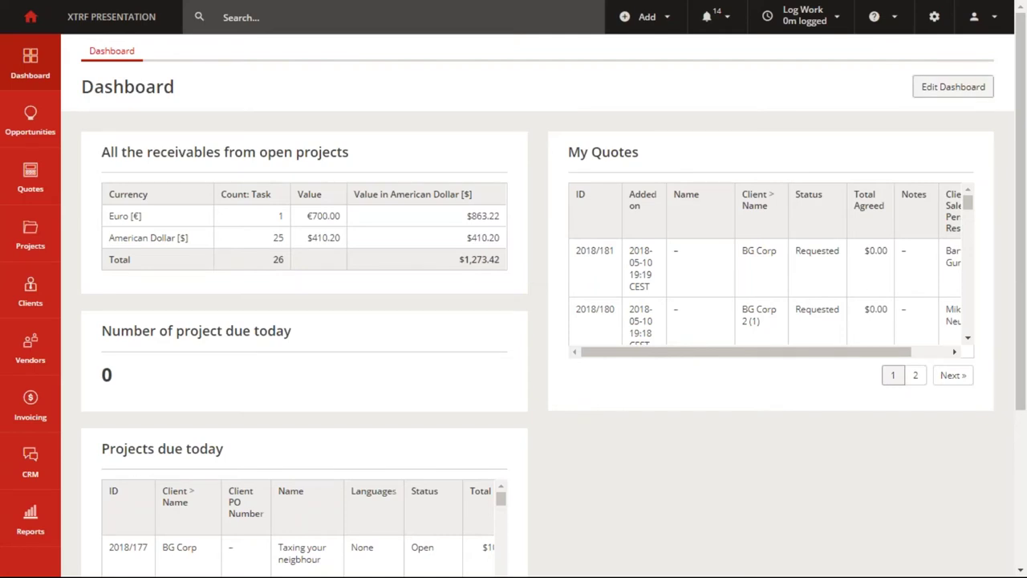
left_click(935, 94)
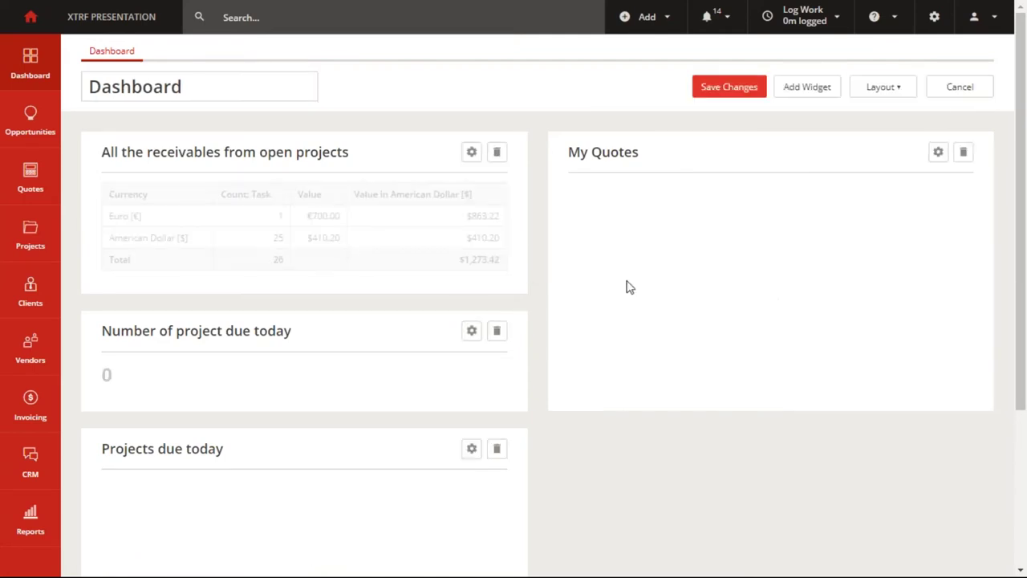
left_click(819, 95)
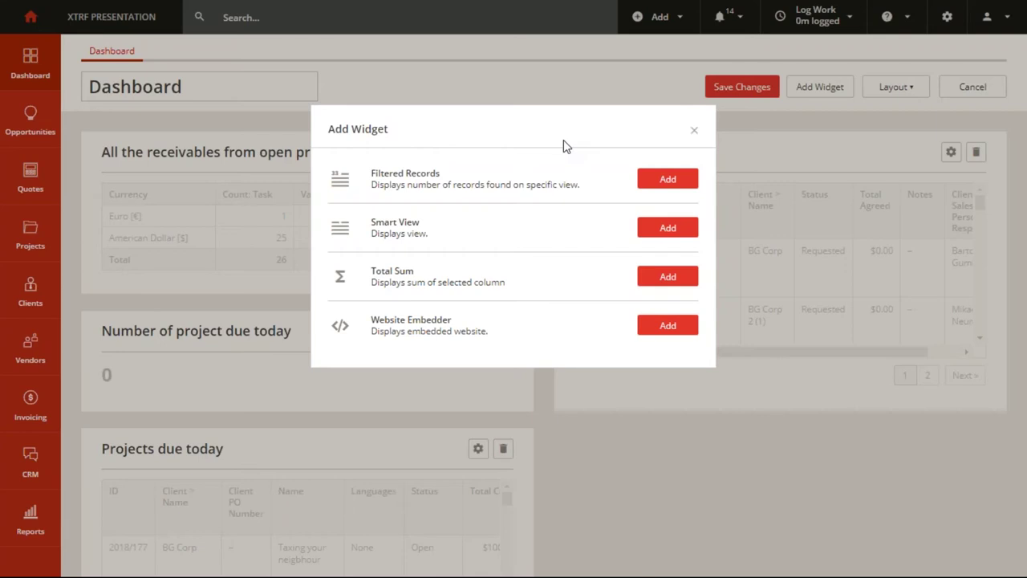
left_click(694, 131)
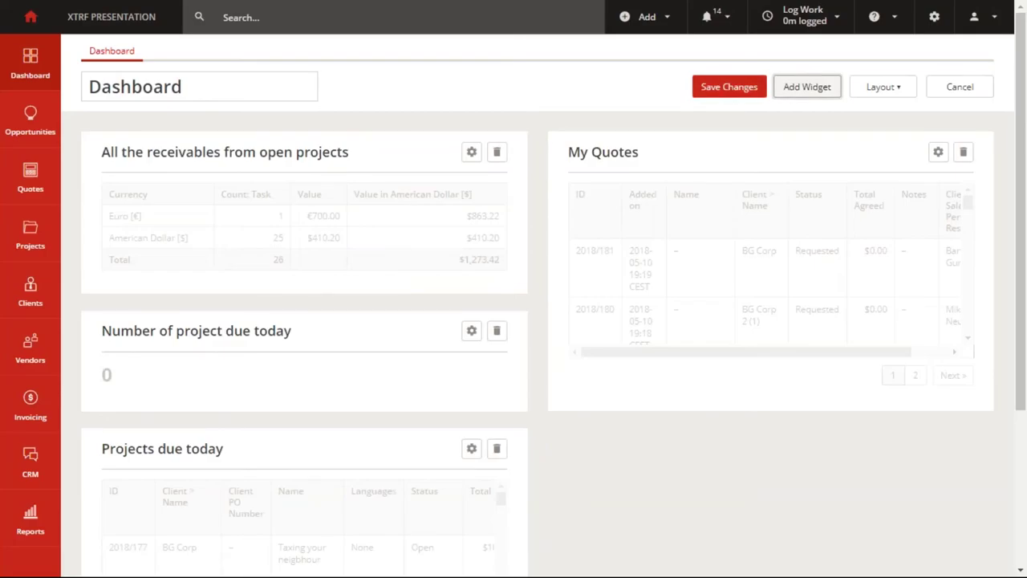
left_click(728, 87)
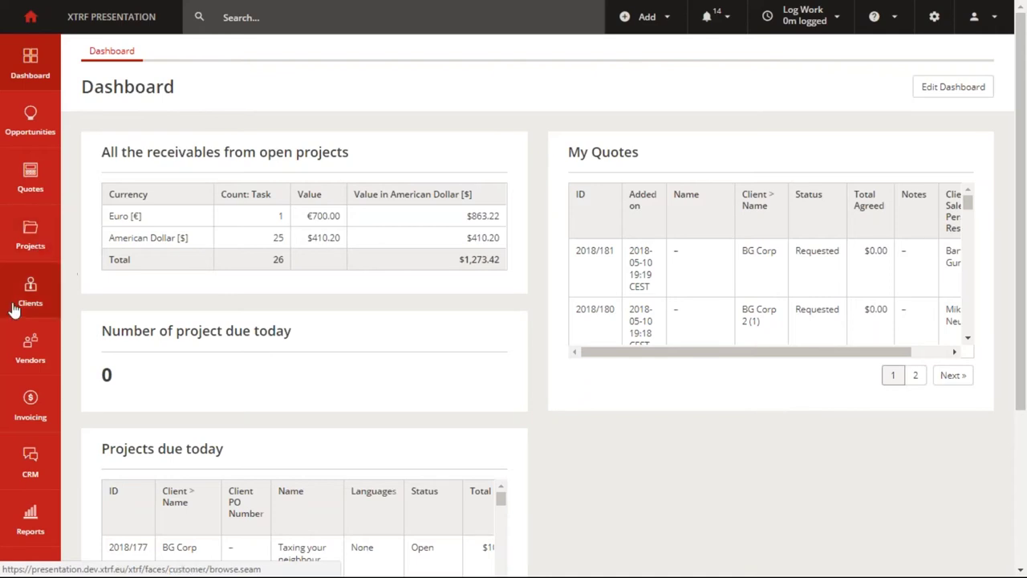
View the Vendors with Availability list (65 of 84 active), then move on to Business Reports.
left_click(31, 350)
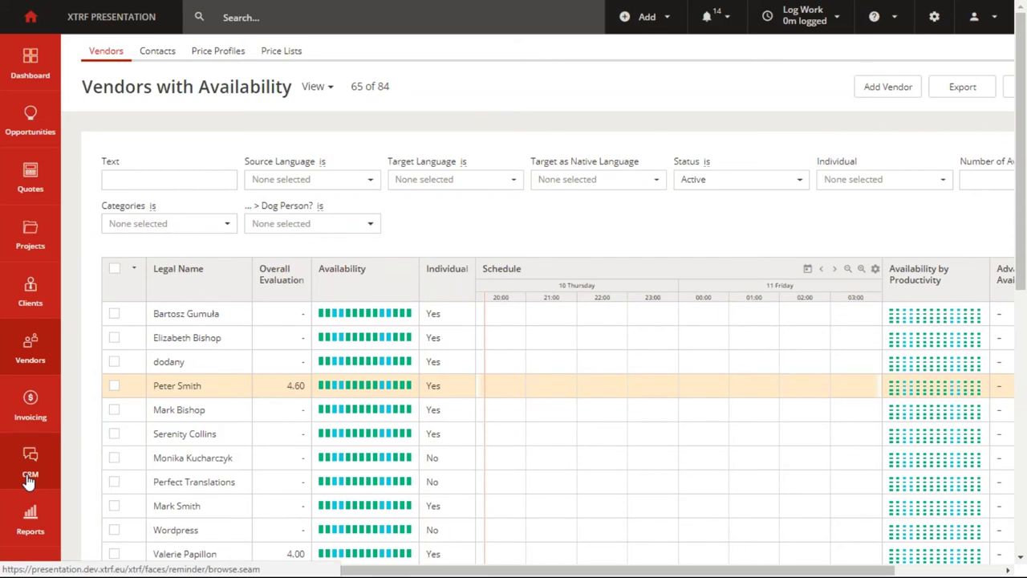
left_click(27, 523)
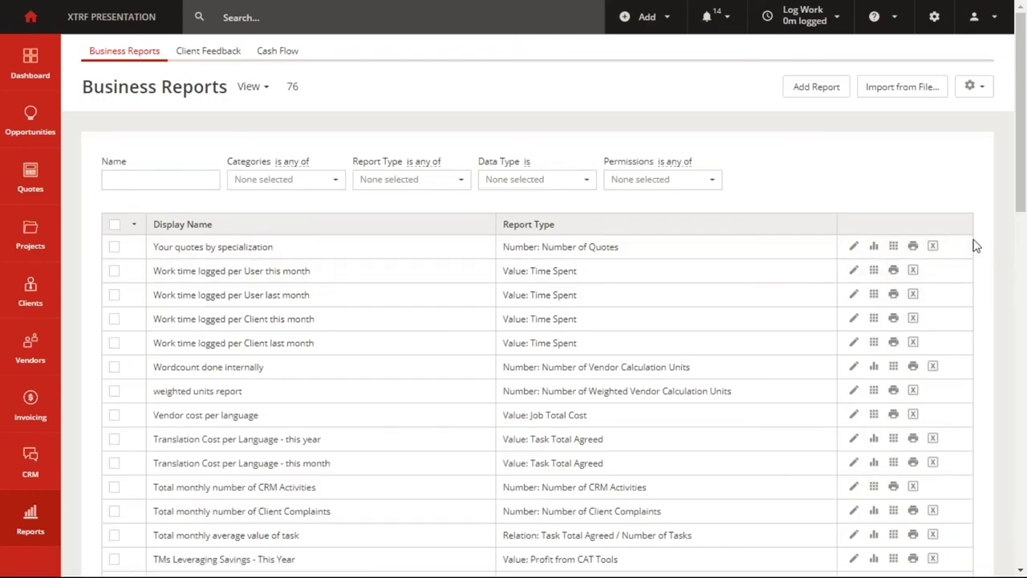
Scroll through the 76 Business Reports, then bring up the global search's recent items.
middle_click(861, 161)
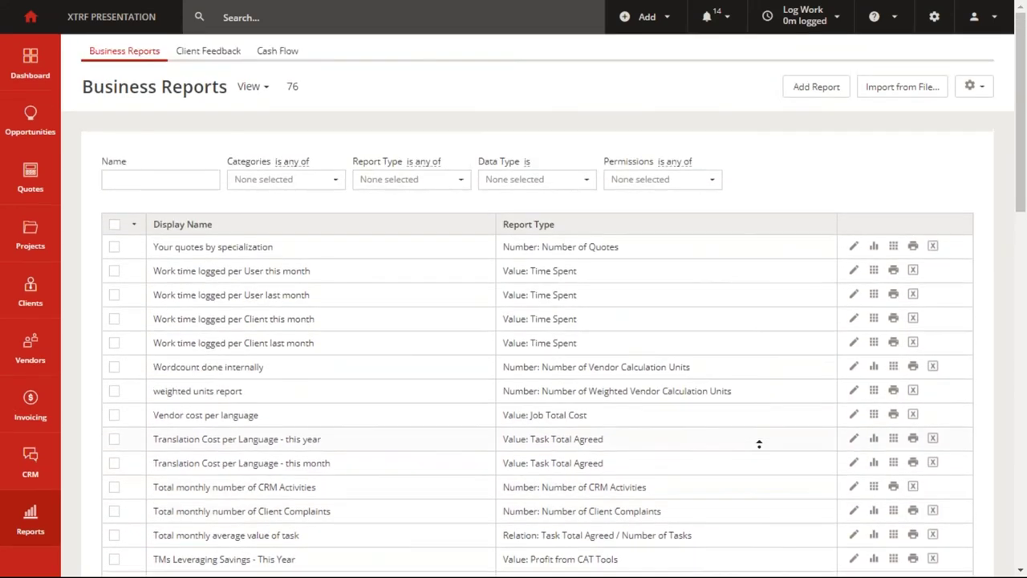
middle_click(759, 444)
left_click(349, 17)
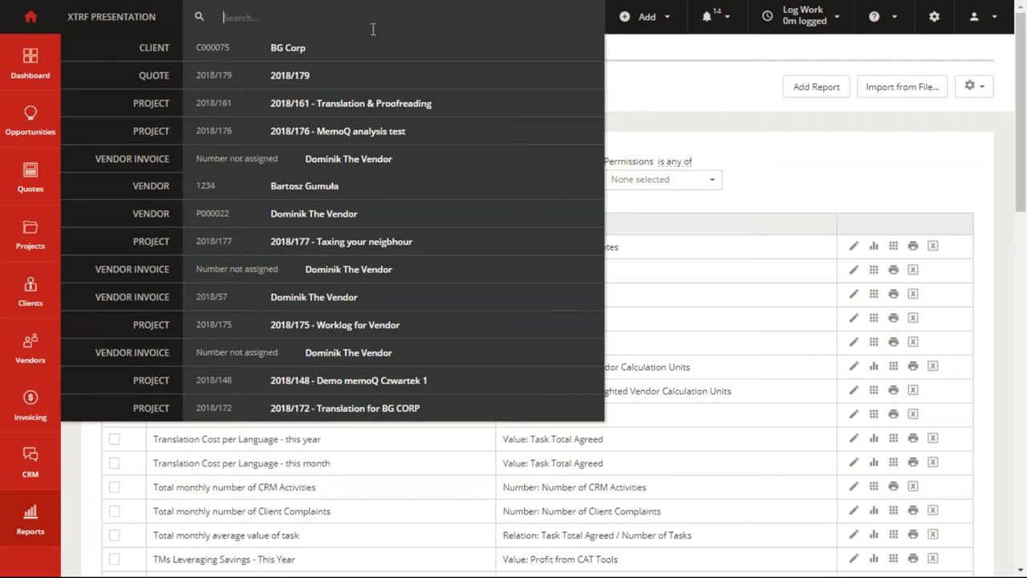
Search globally for 'test vendor', 'bg corp' and 'MR corp', then show the Add menu's record types.
type("test ve")
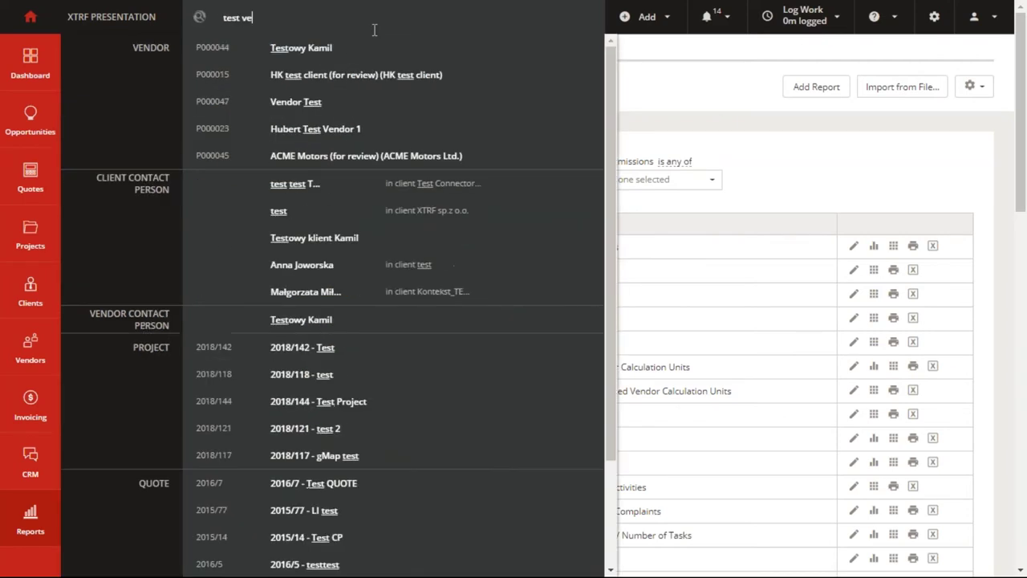
type("ndor")
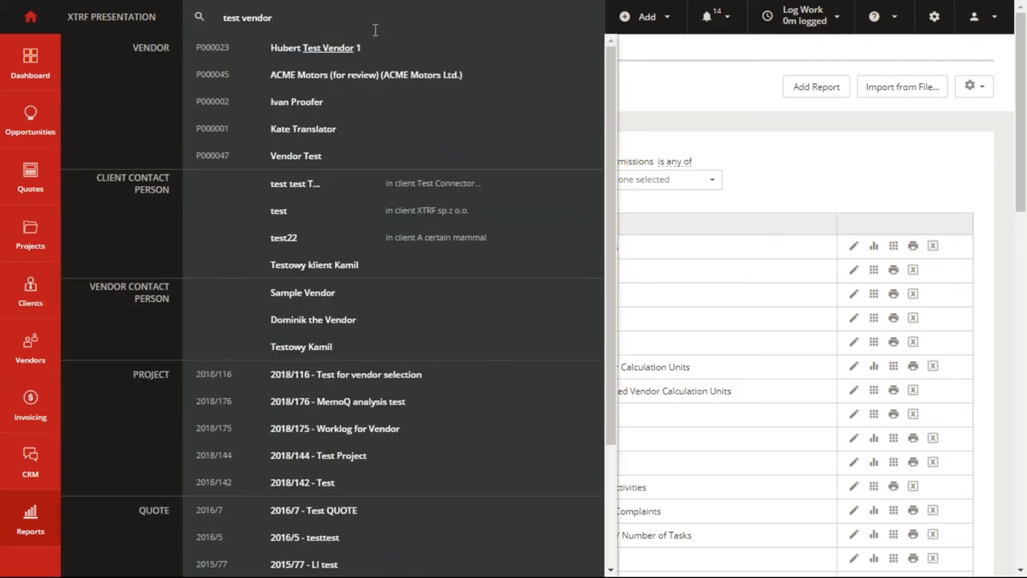
key("ctrl+a")
type("bg corp")
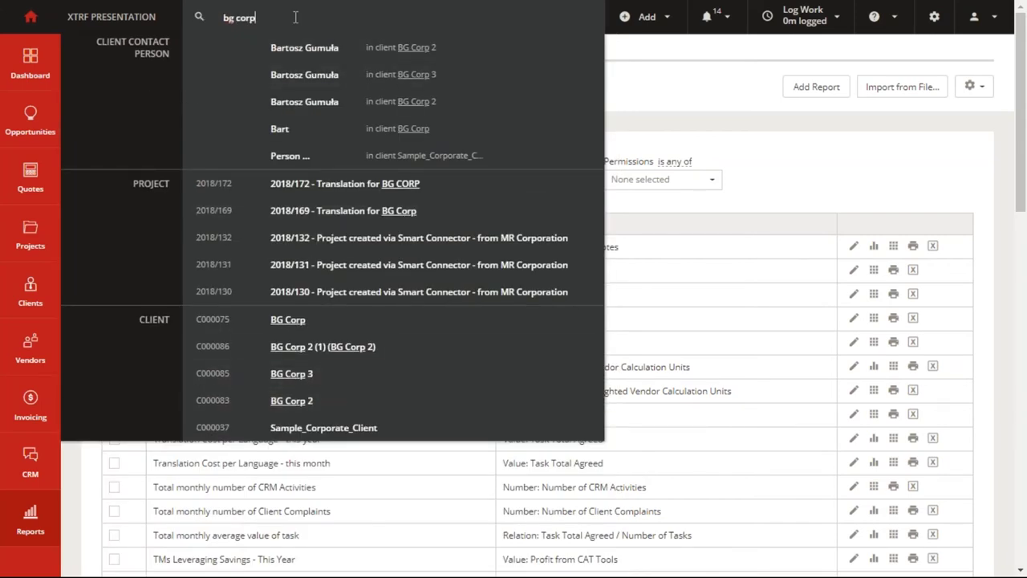
key("ctrl+a")
type("MR corp")
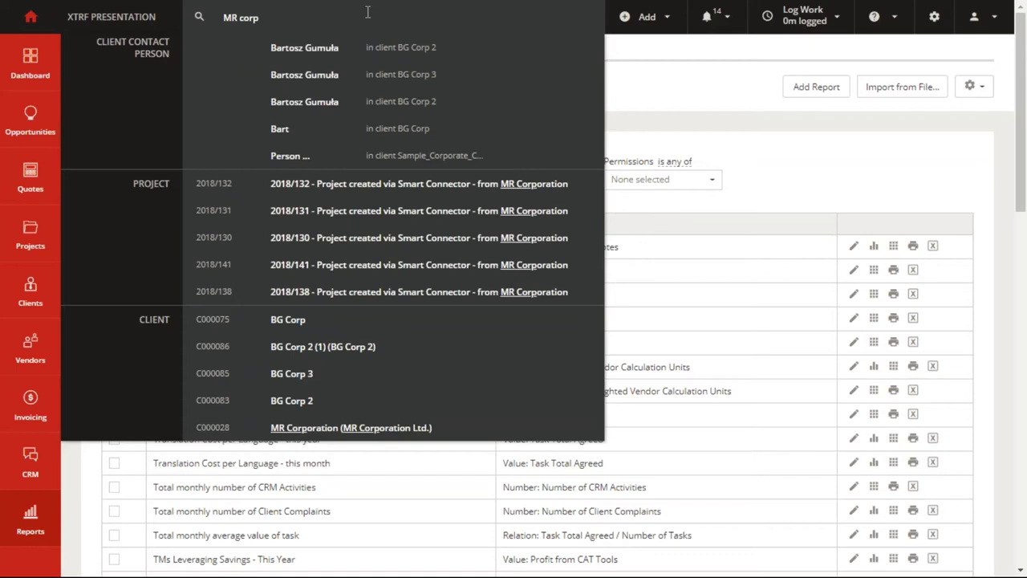
left_click(642, 77)
left_click(662, 26)
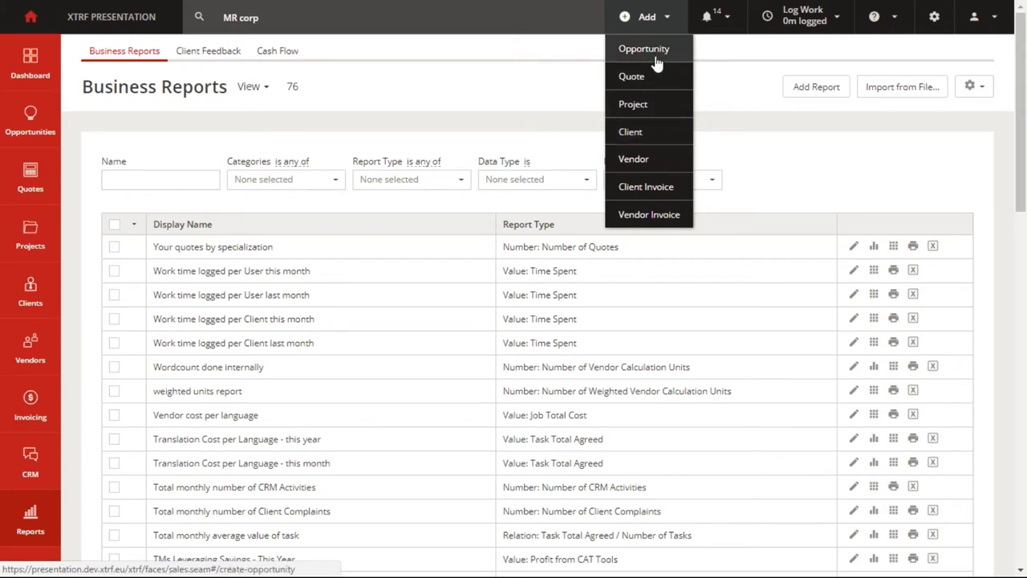
Scroll the notifications list and open project 2018/161 Translation & Proofreading from it.
left_click(719, 16)
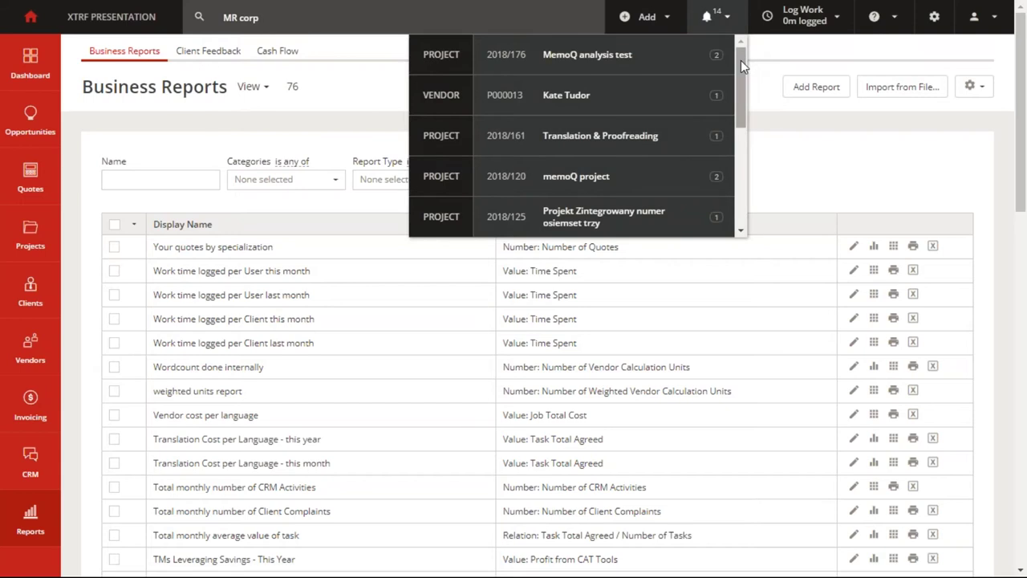
mouse_move(741, 60)
left_mouse_down()
mouse_move(738, 165)
mouse_move(736, 56)
left_mouse_up()
left_click(640, 141)
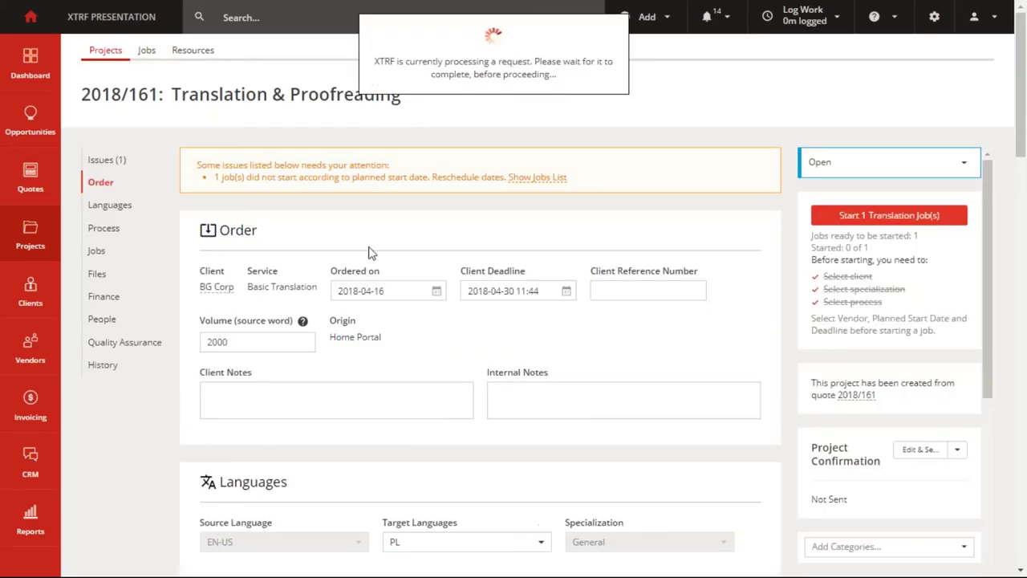
left_click_drag(197, 165, 567, 177)
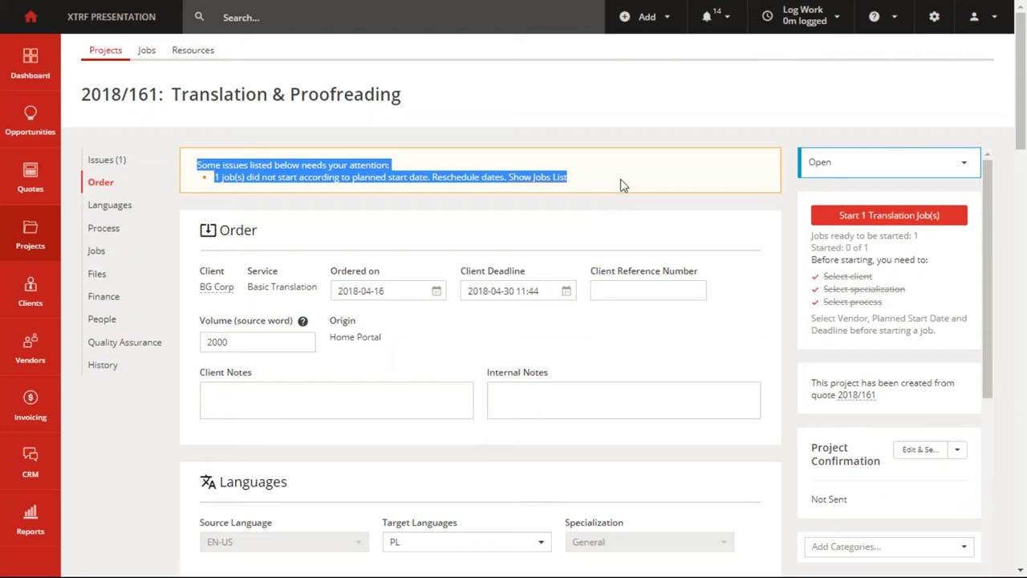
left_click(836, 20)
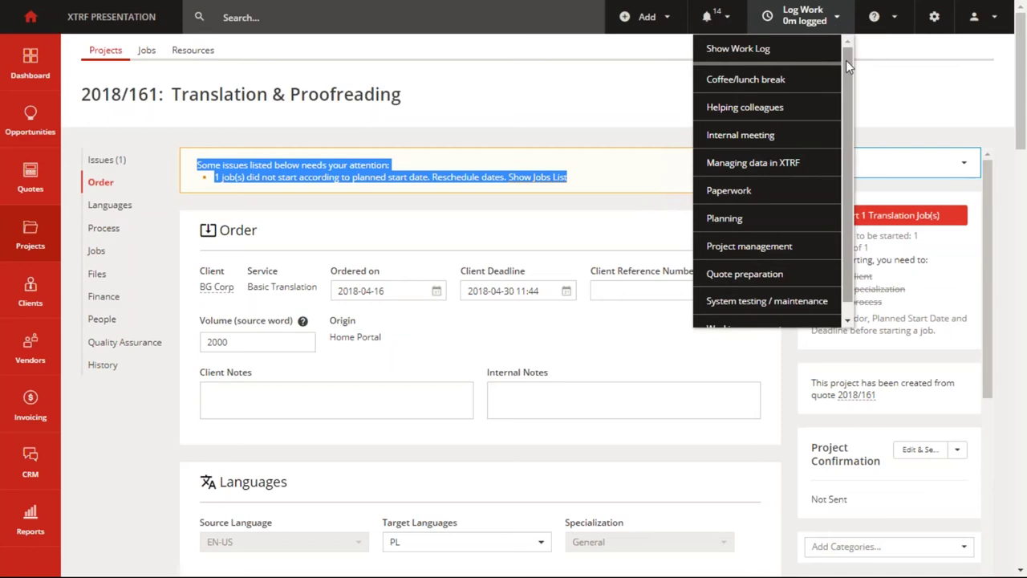
mouse_move(845, 61)
left_mouse_down()
mouse_move(846, 82)
mouse_move(844, 54)
left_mouse_up()
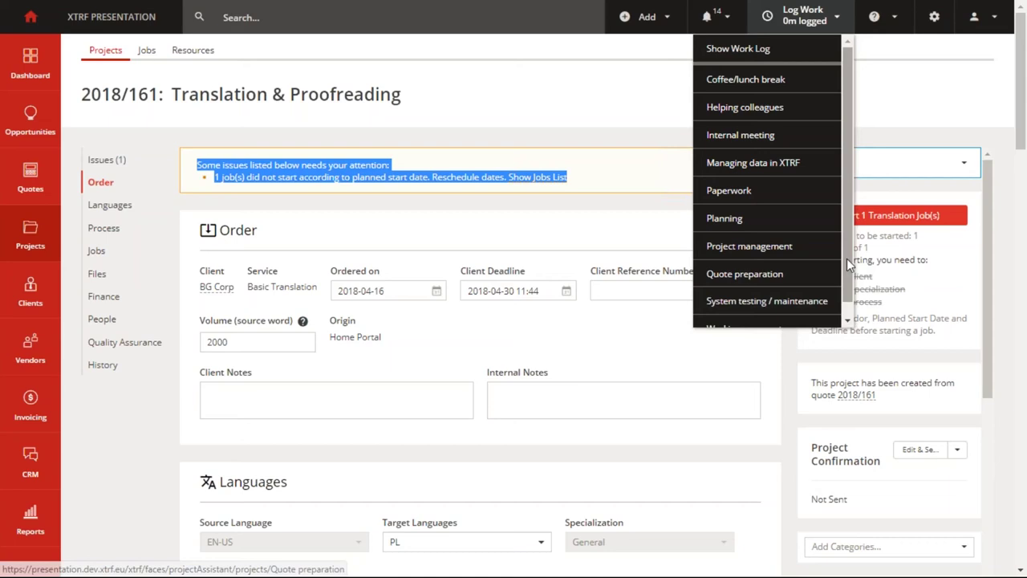
scroll(849, 265, "down", 1)
scroll(849, 265, "up", 1)
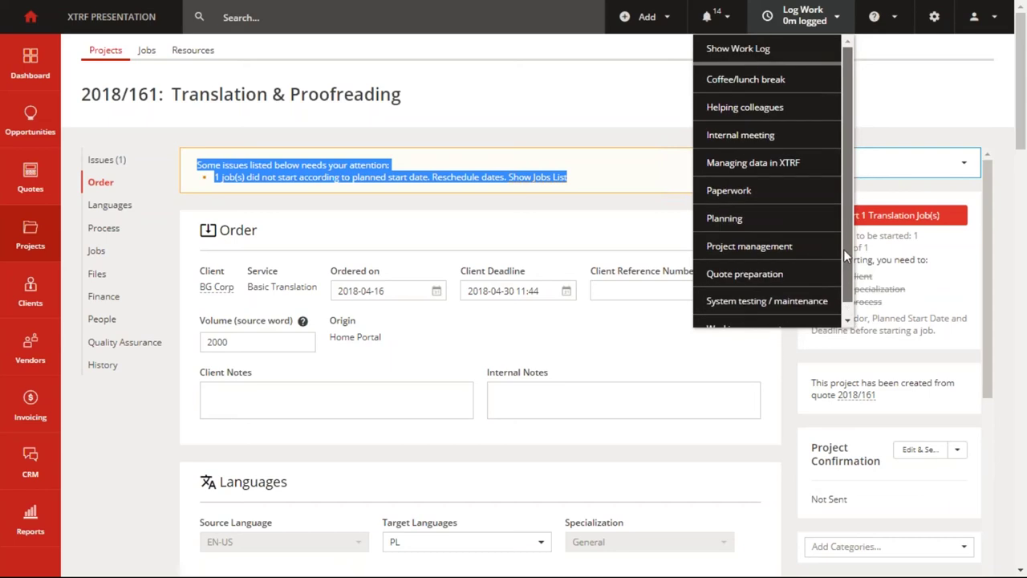
Show the help options, including the screen tour, on project 2018/161's page.
left_click(894, 30)
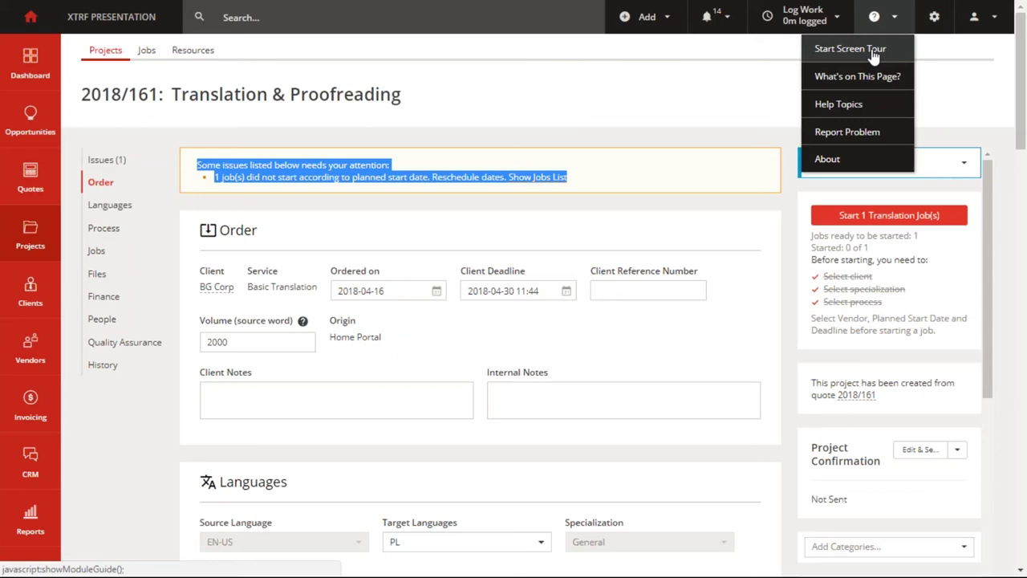
Go to system Settings and filter the settings tree with 'categories'.
left_click(936, 19)
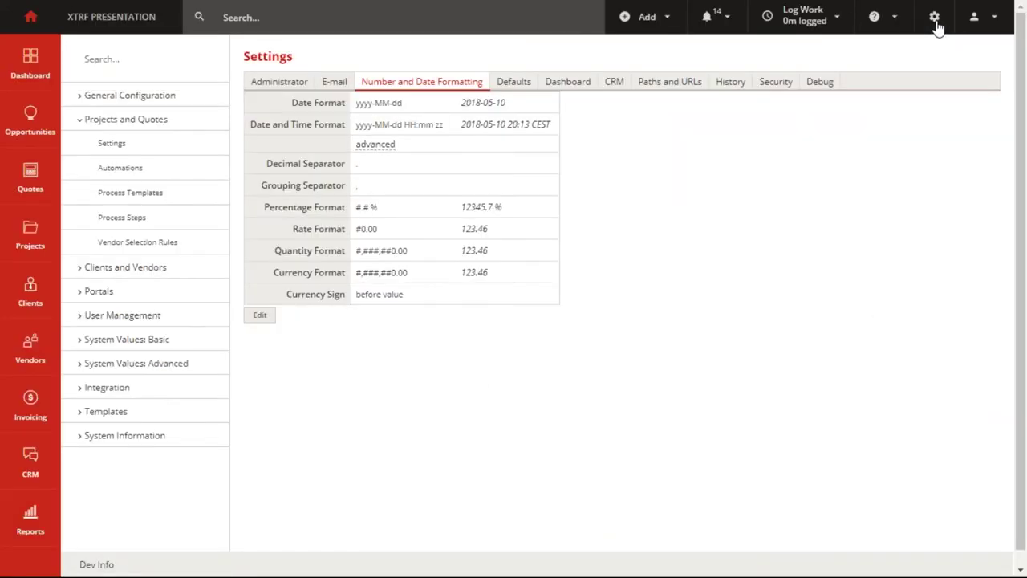
left_click(112, 61)
type("categor")
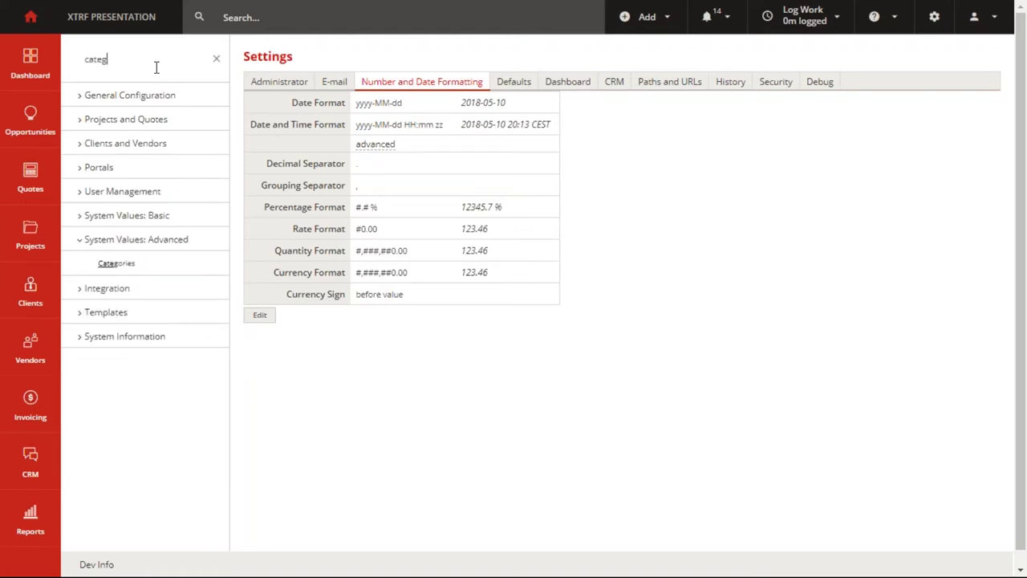
type("ies")
Open System Values: Advanced > Categories (28 categories) and show the account dropdown.
left_click(128, 268)
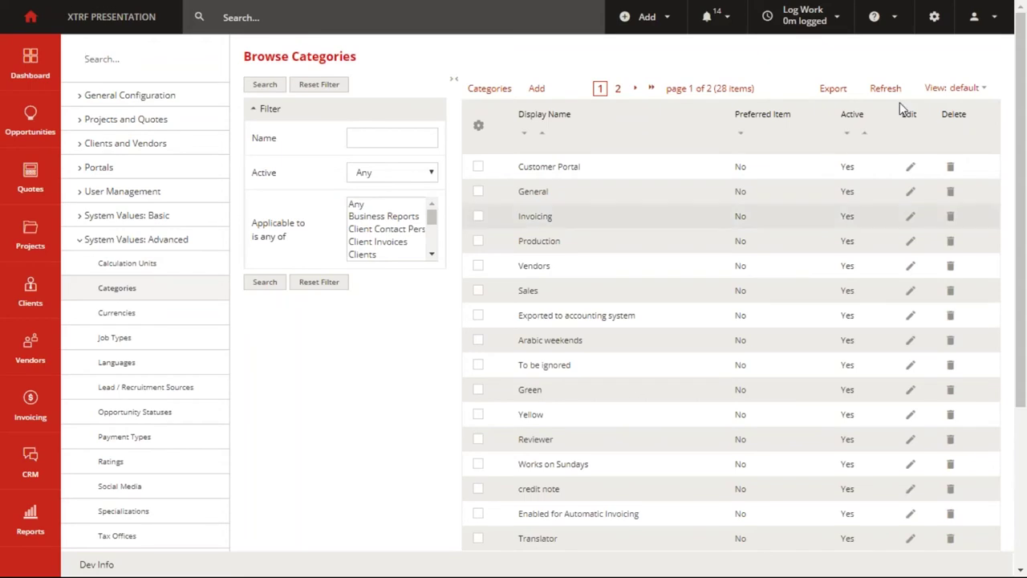
left_click(974, 18)
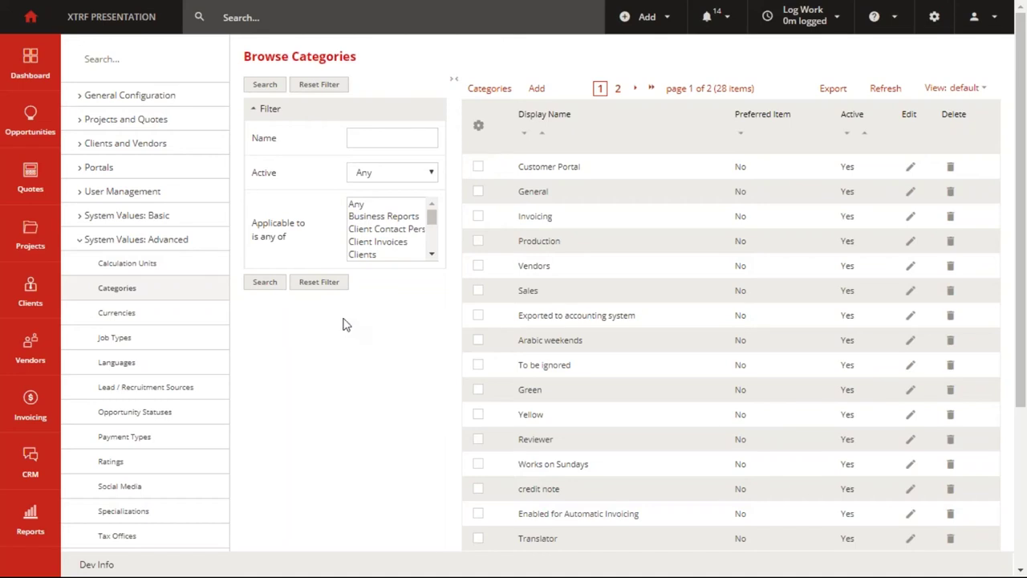
Return to the Welcome to XTRF home page from the top-left home icon.
left_click(33, 24)
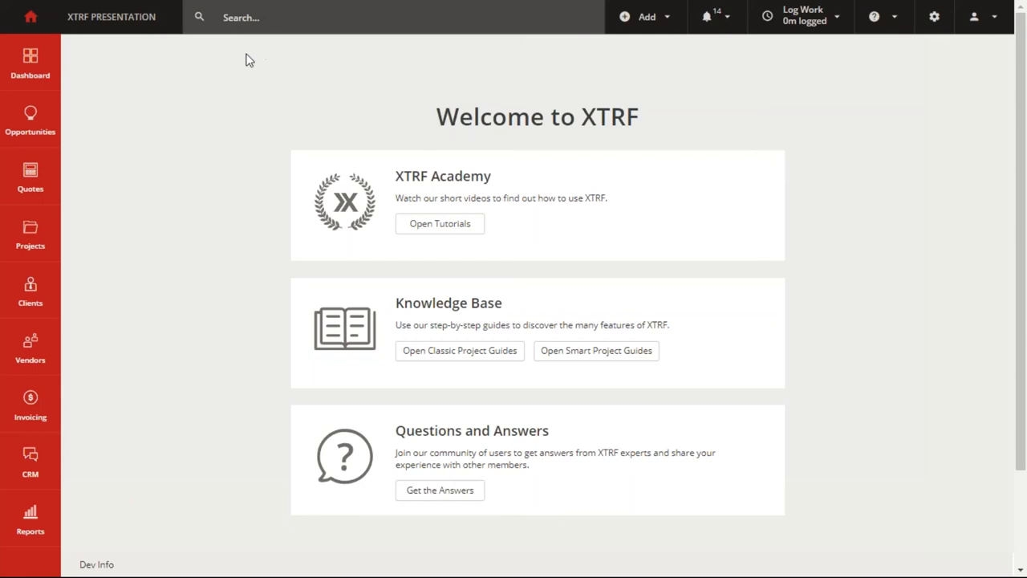
Exit full-screen mode so the browser tabs appear beside the Welcome page.
key("F11")
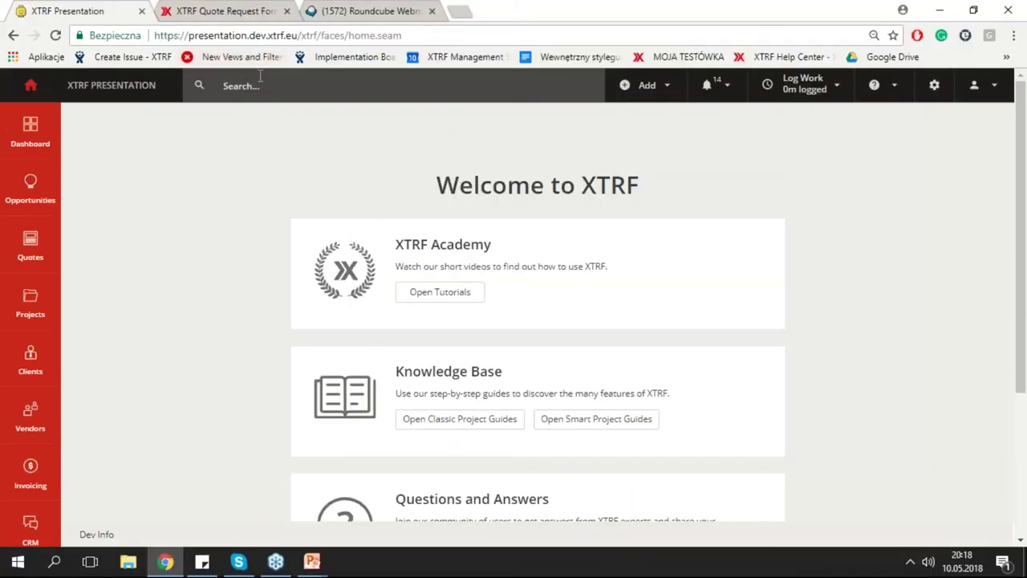
Bring up the blank Request a Quote form, preset to Basic Translation from EN-GB to FR-CA.
left_click(215, 12)
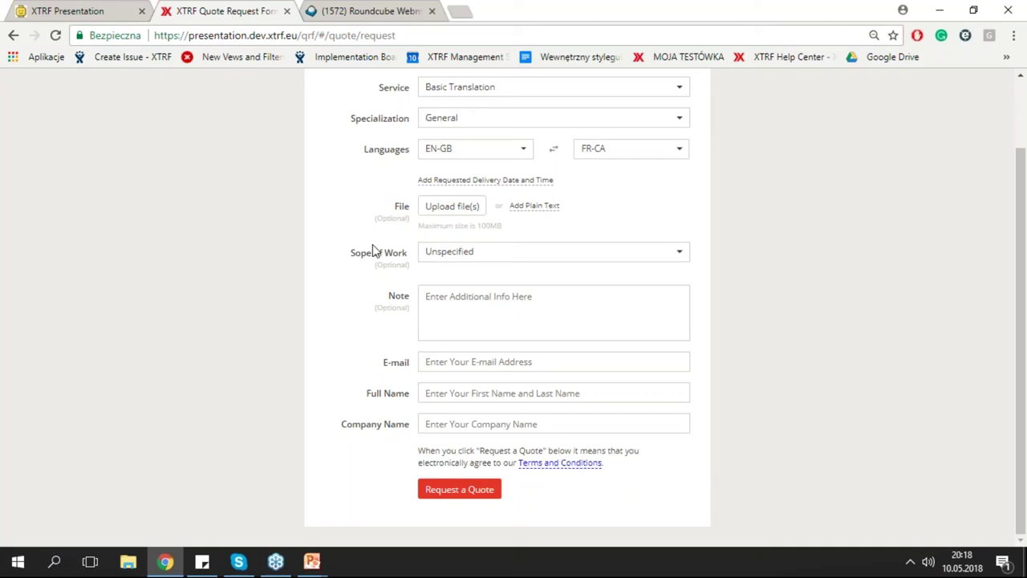
scroll(273, 261, "up", 1)
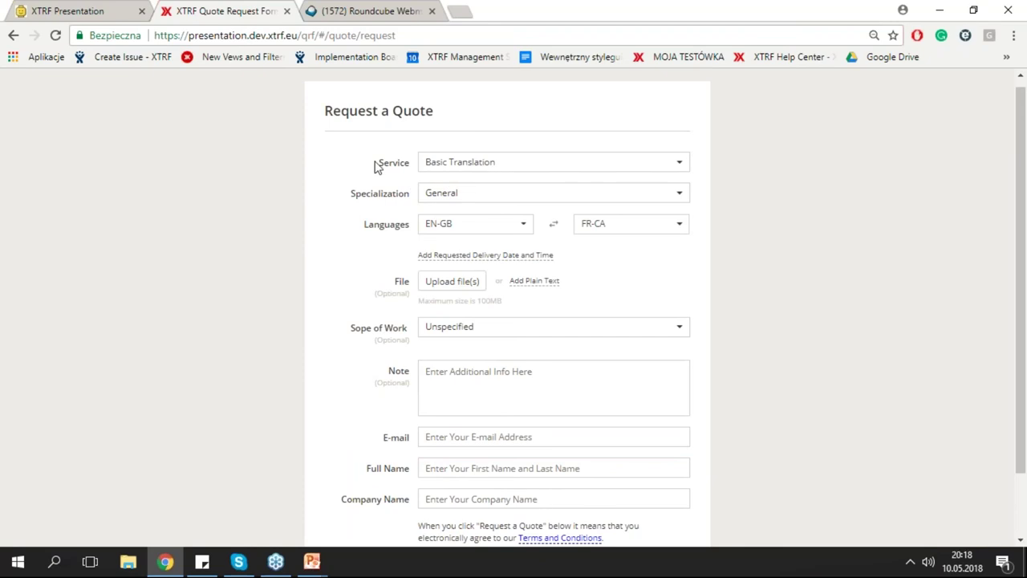
Change the requested service to Translation Only (BG).
left_click(678, 167)
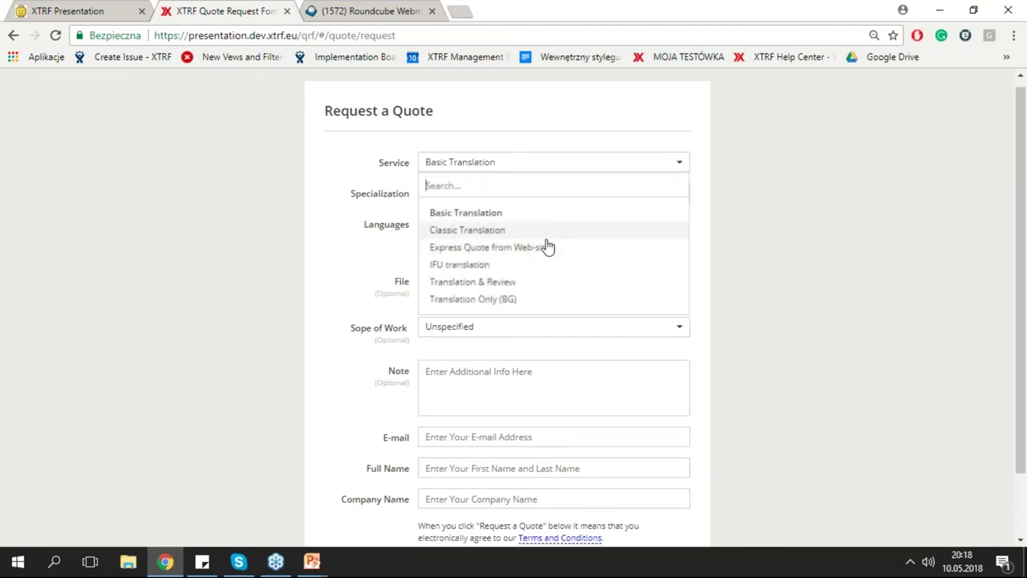
left_click(529, 305)
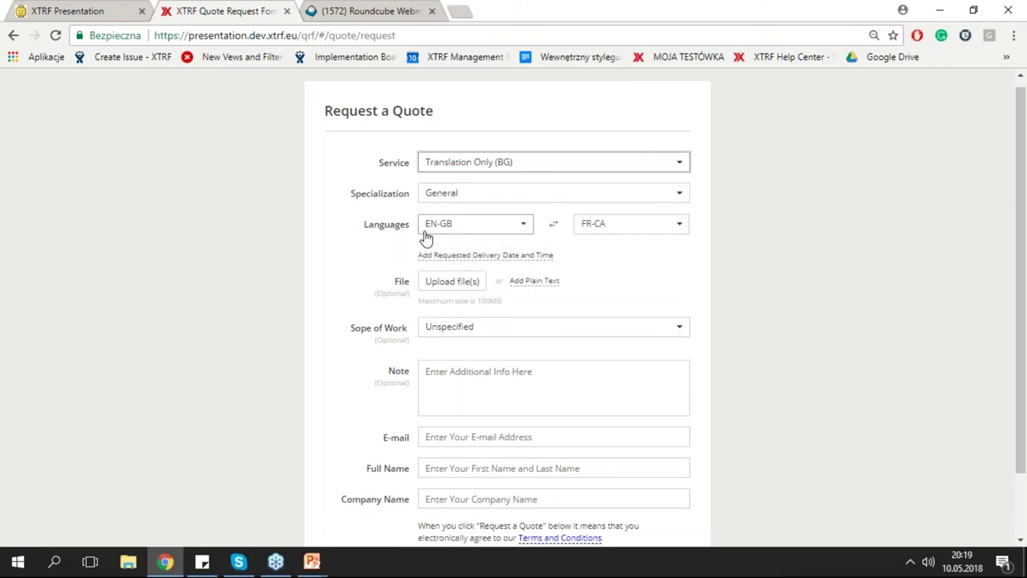
scroll(362, 258, "down", 2)
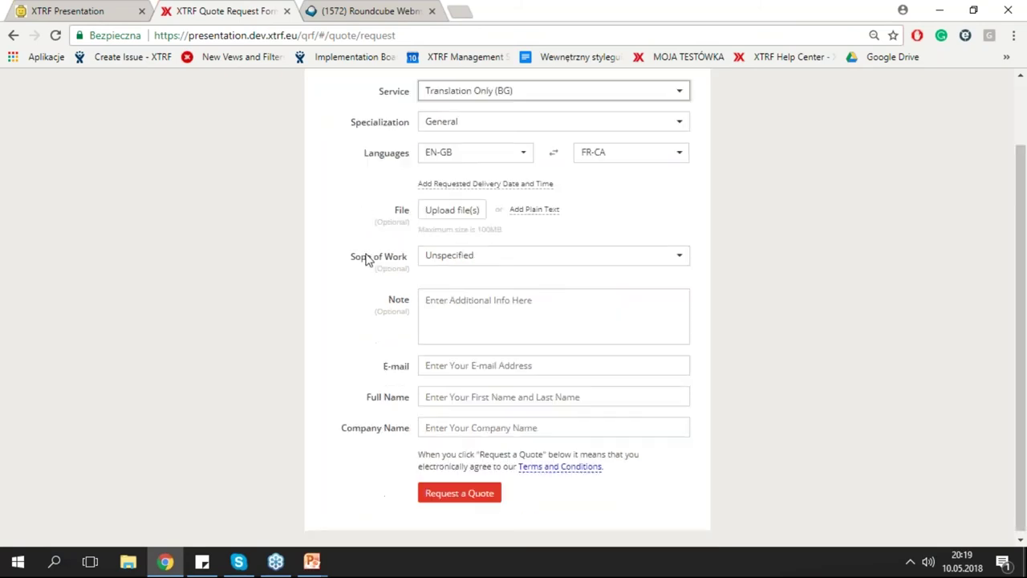
Attach source_file big.docx, giving 615.00 source words and an estimated cost of $110.70.
left_click(469, 212)
double_click(209, 120)
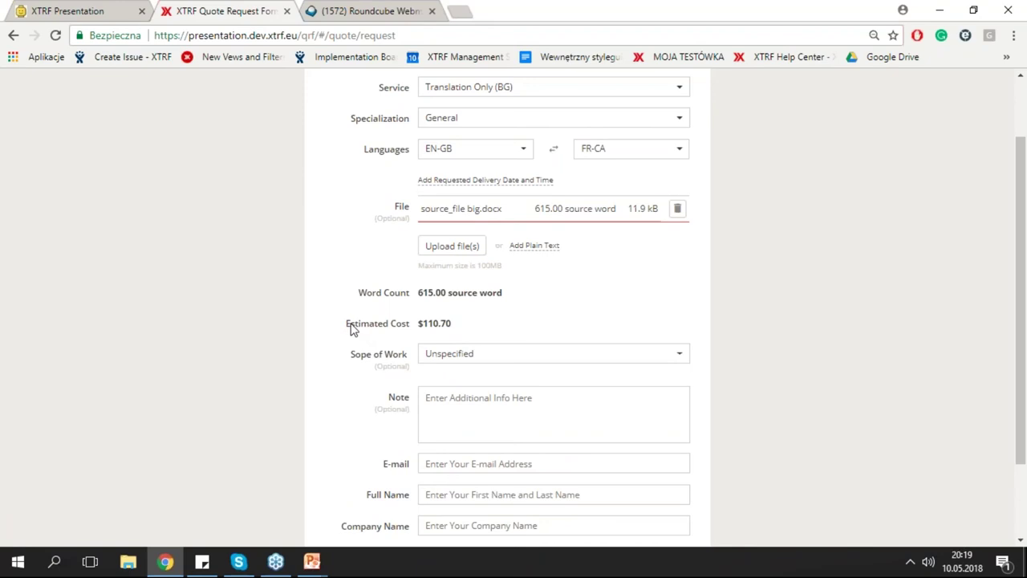
scroll(285, 329, "up", 1)
scroll(339, 335, "down", 2)
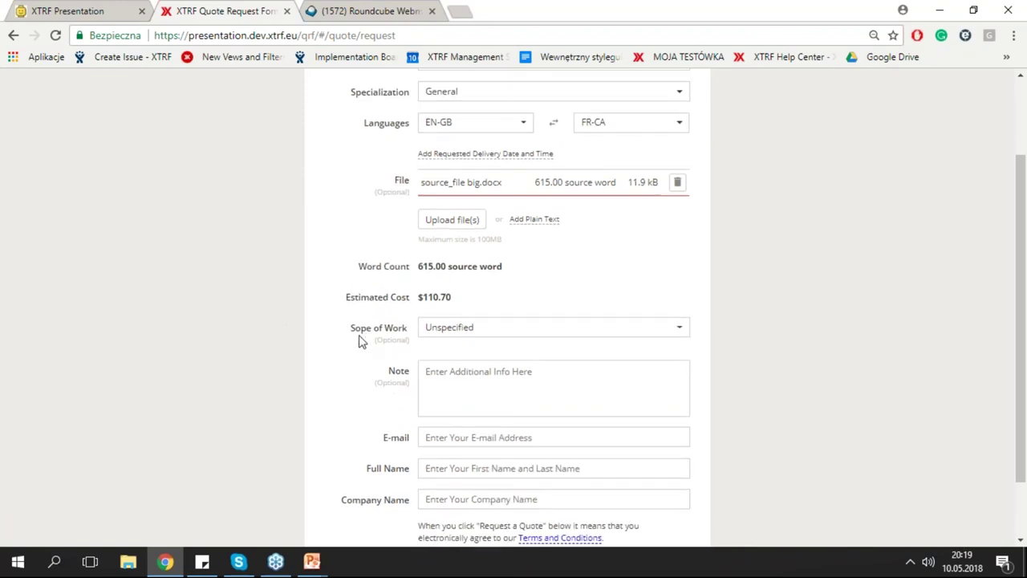
scroll(361, 341, "down", 3)
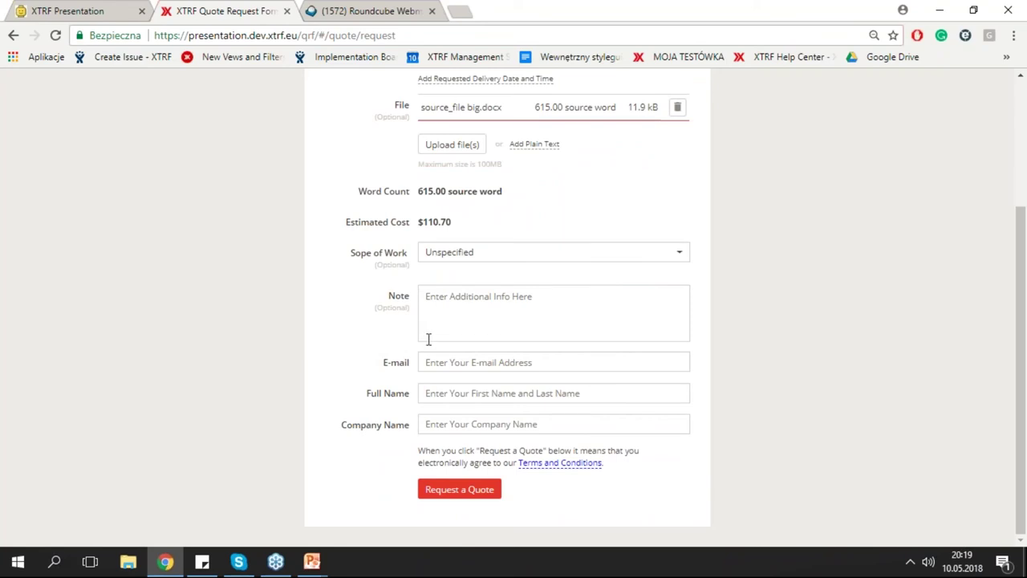
scroll(380, 333, "up", 1)
scroll(371, 361, "down", 1)
Fill in the client's suggested e-mail address and the contact's full name.
left_click(504, 362)
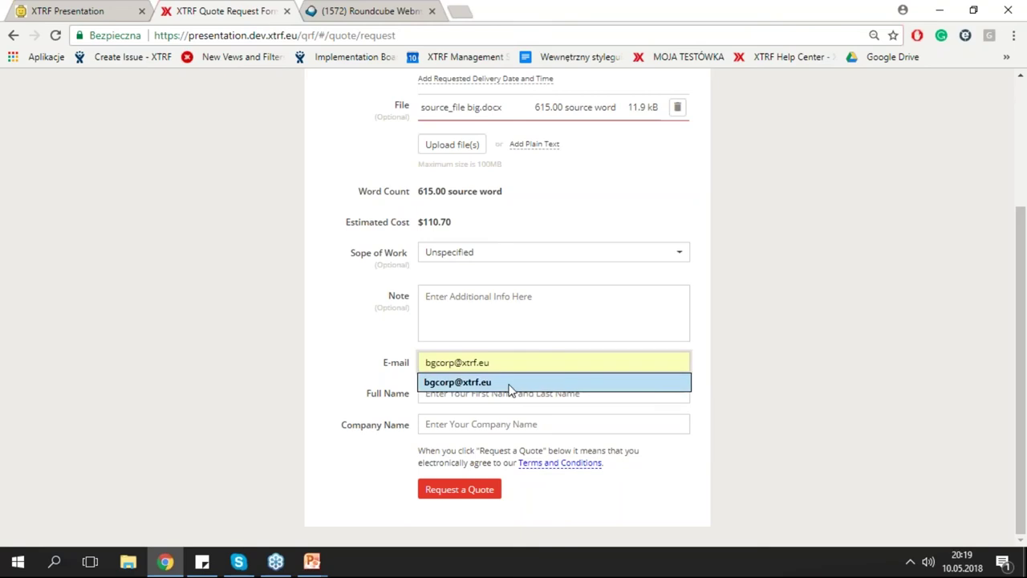
left_click(508, 385)
left_click(514, 395)
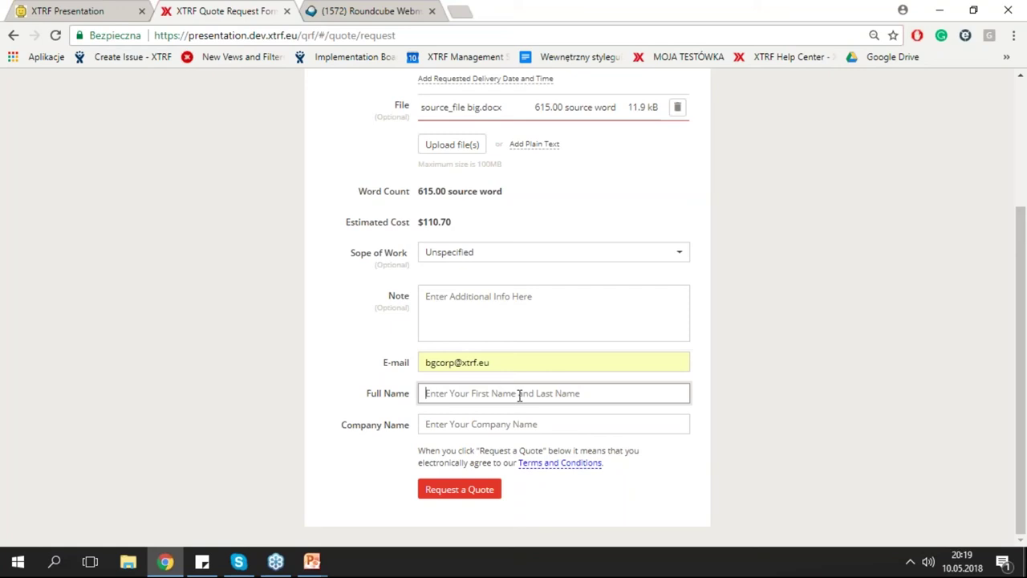
type("BG co")
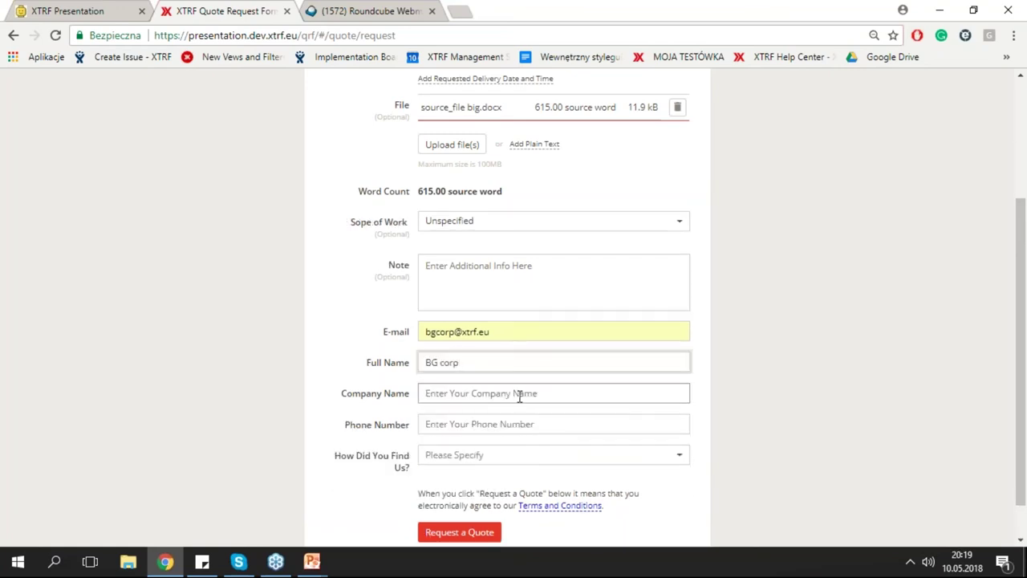
type("rp")
key("ctrl+a")
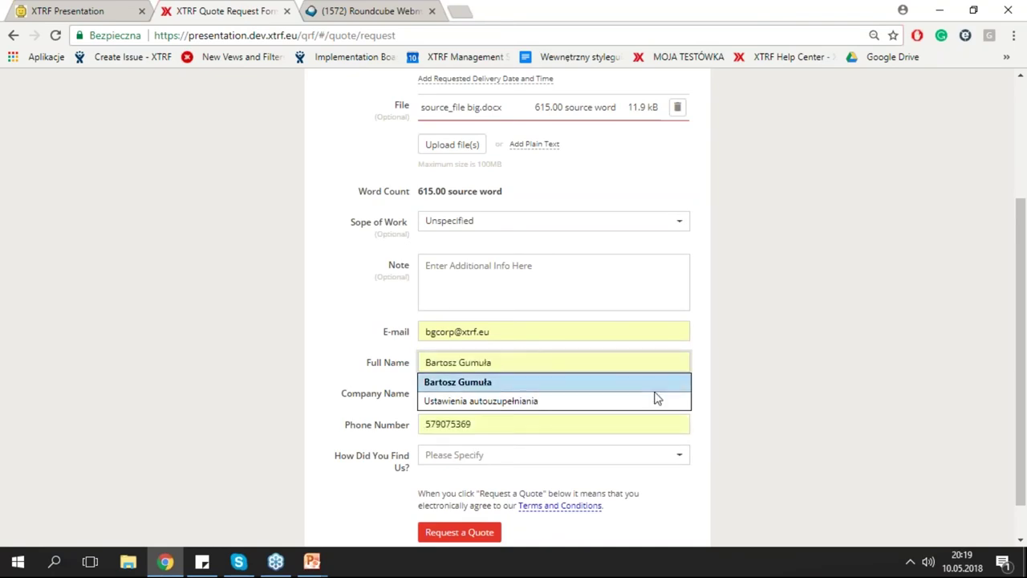
Enter BG Corp as the company name and submit the quote request.
left_click(521, 398)
type("BG")
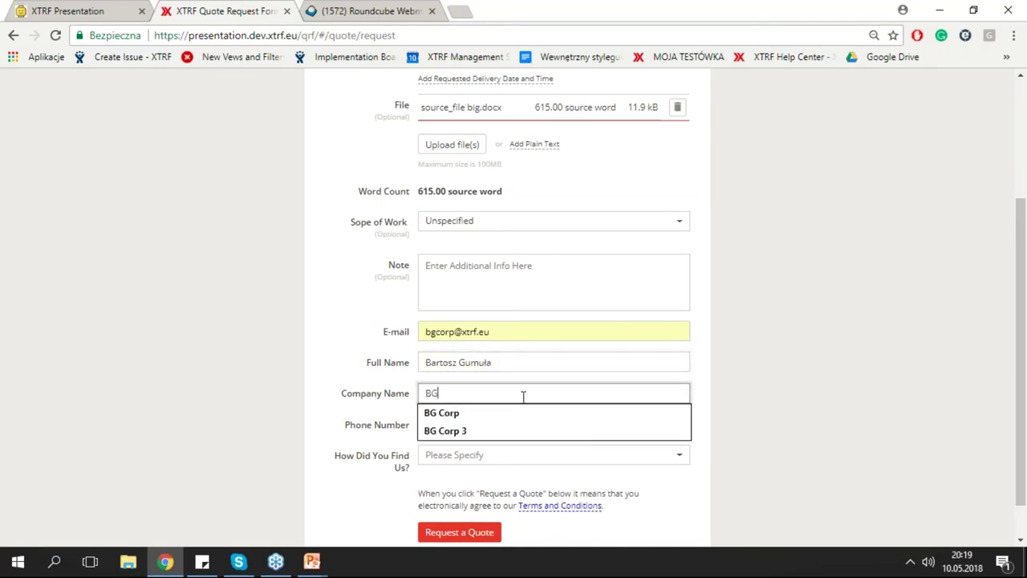
type(" Corp")
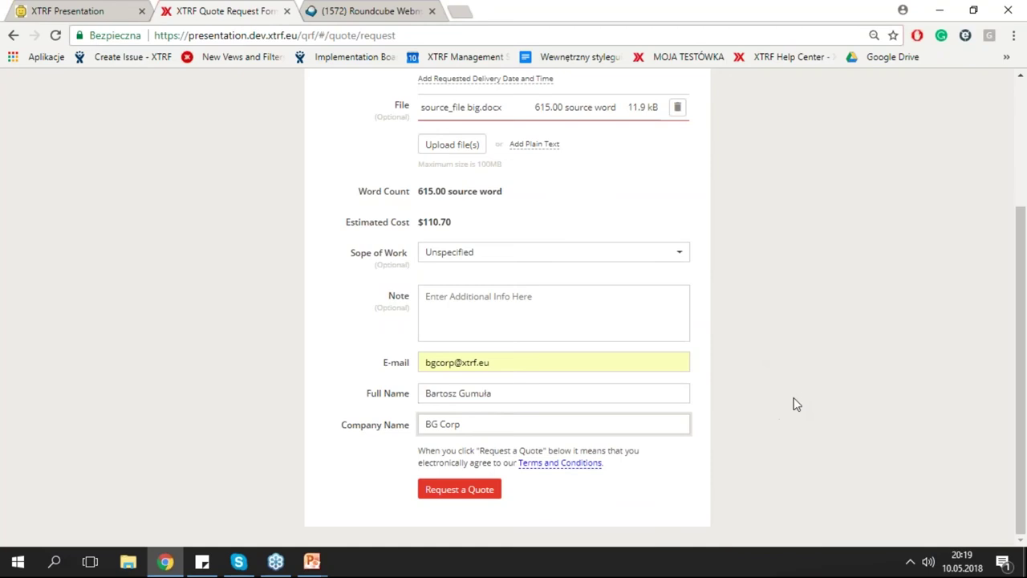
left_click(488, 488)
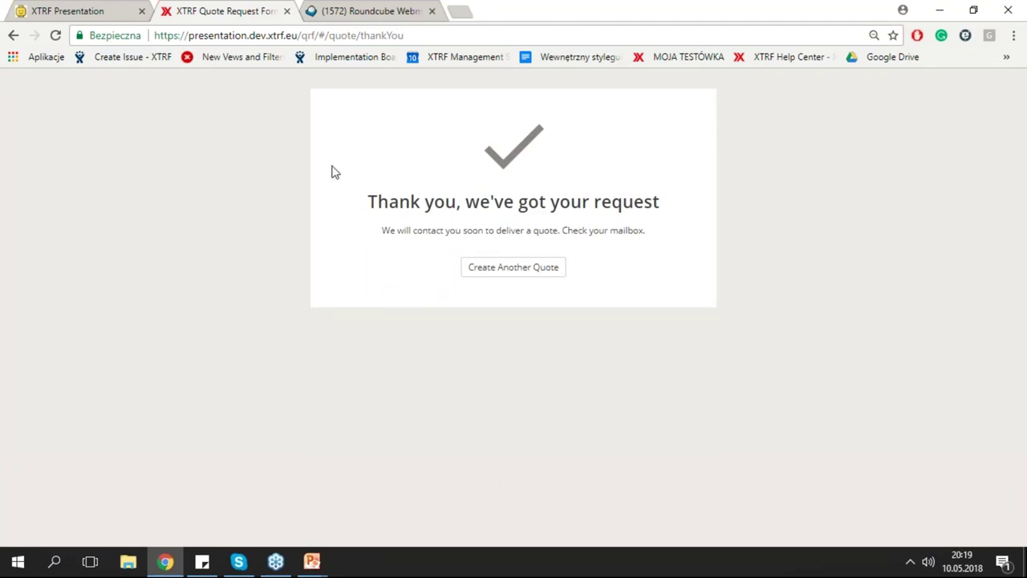
Show XTRF's All quotes list, with the new BG Corp request 2018/182 at the top.
left_click(95, 10)
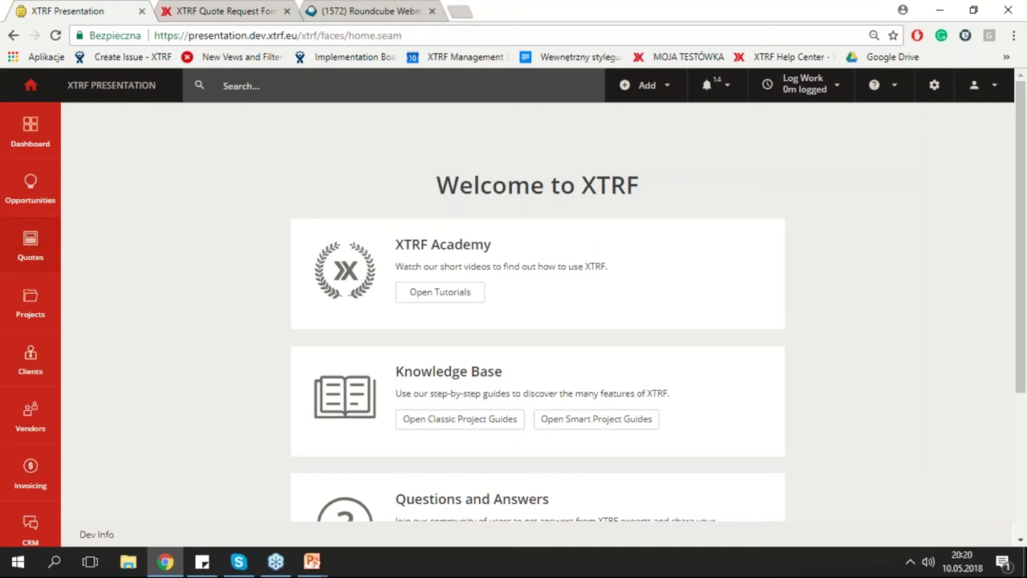
left_click(40, 246)
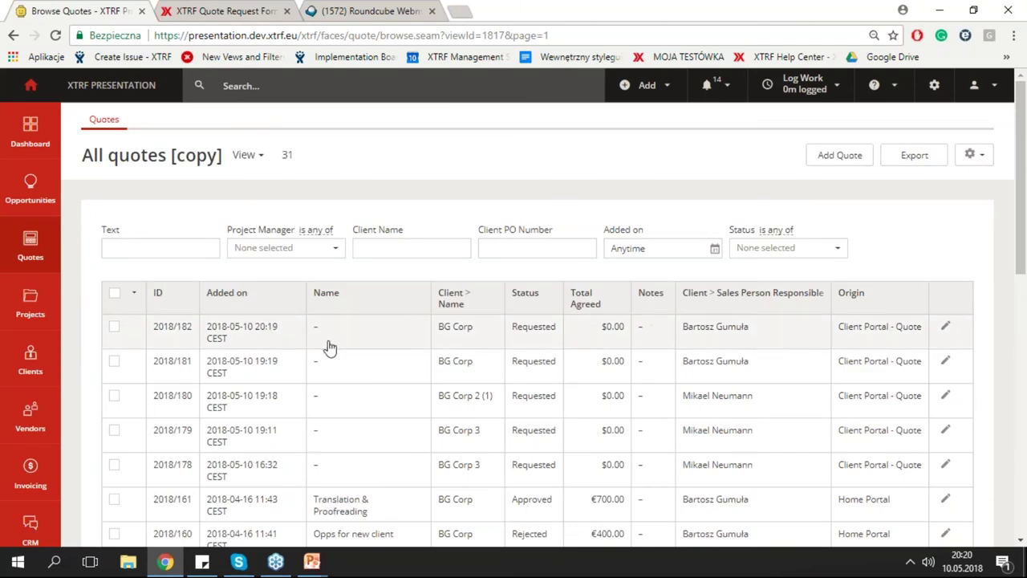
Open quote 2018/182 and review its details: BG Corp, Translation Only (BG), EN-GB to FR-CA.
left_click(335, 343)
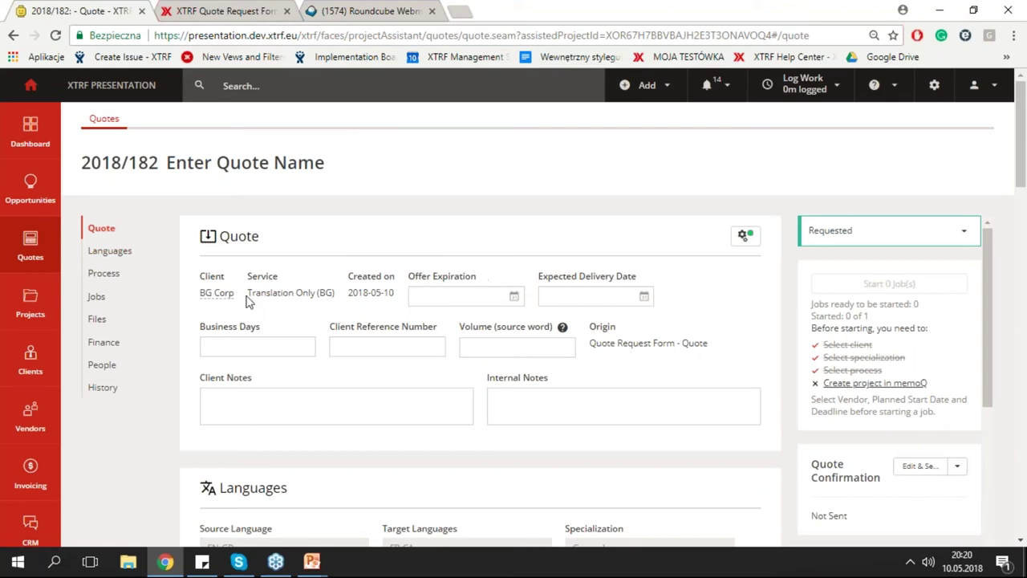
scroll(216, 294, "down", 4)
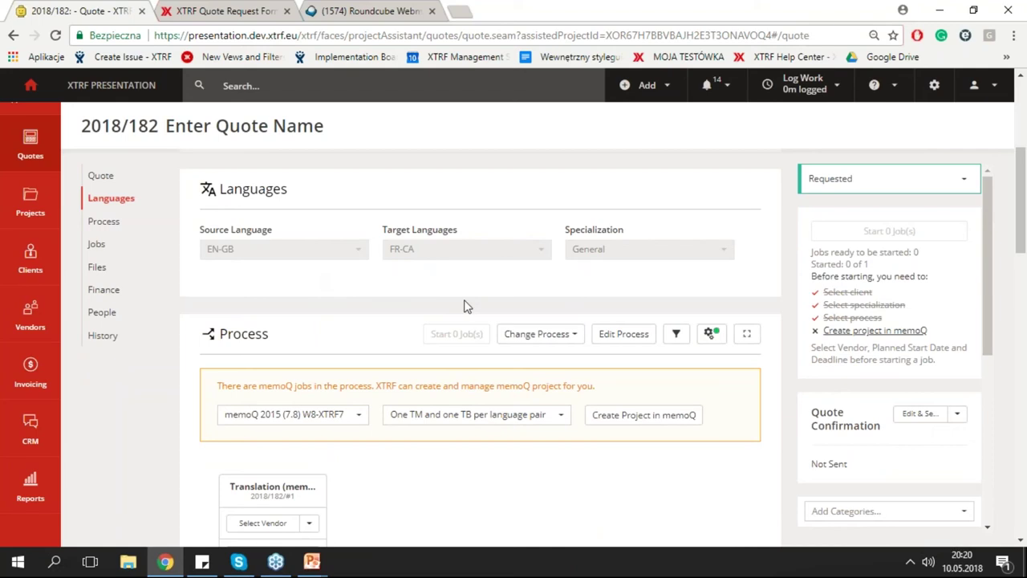
scroll(470, 333, "up", 3)
scroll(372, 463, "up", 1)
scroll(382, 430, "down", 1)
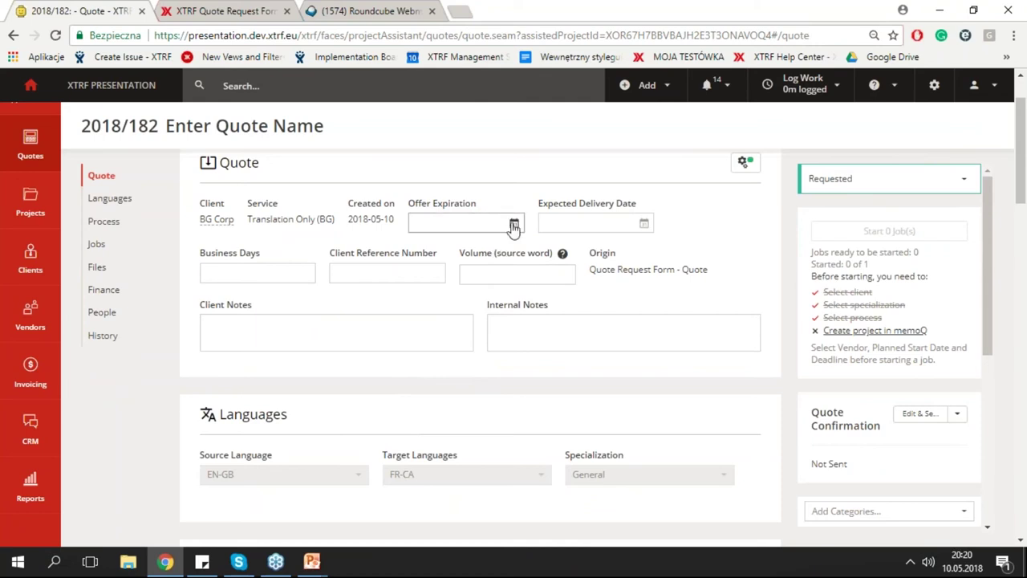
Set offer expiration to May 11, expected delivery to May 31, and volume to 615 words.
left_click(515, 224)
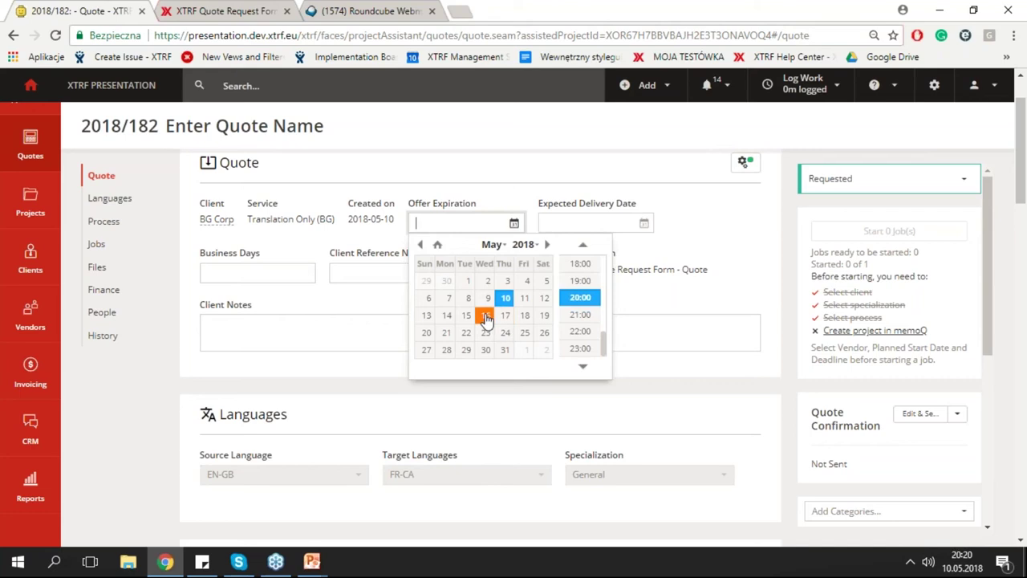
left_click(525, 298)
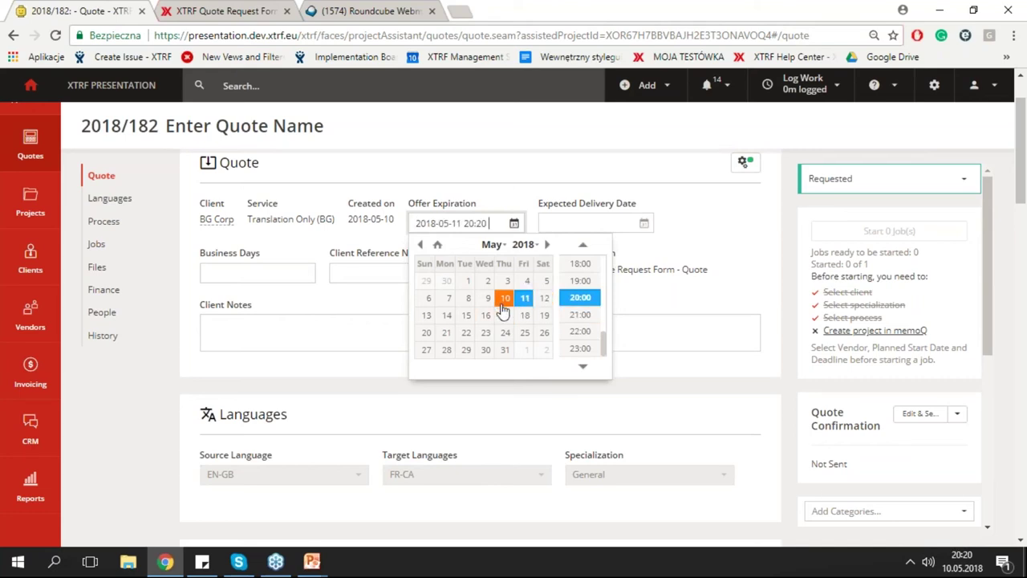
left_click(679, 241)
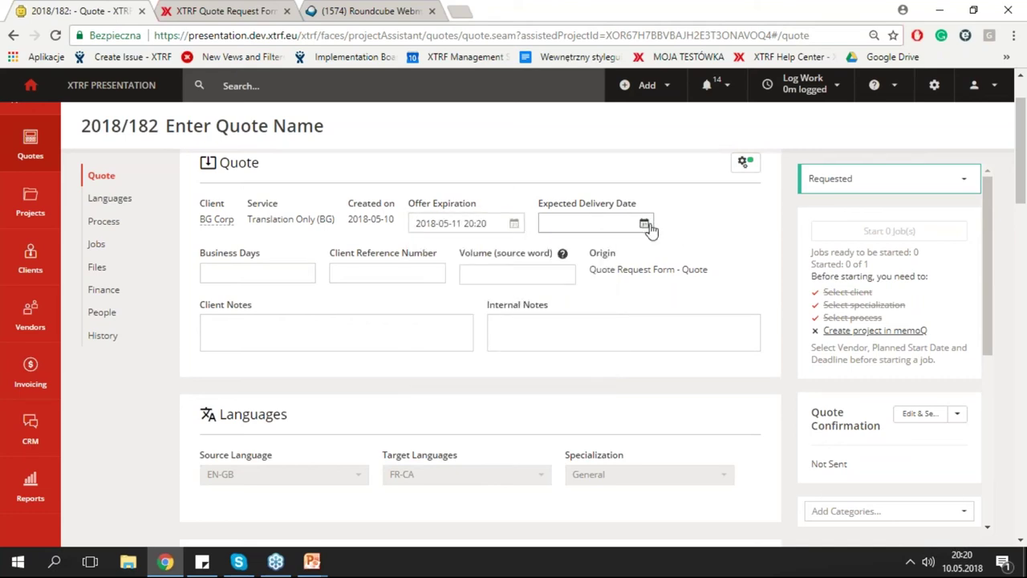
left_click(644, 223)
left_click(634, 349)
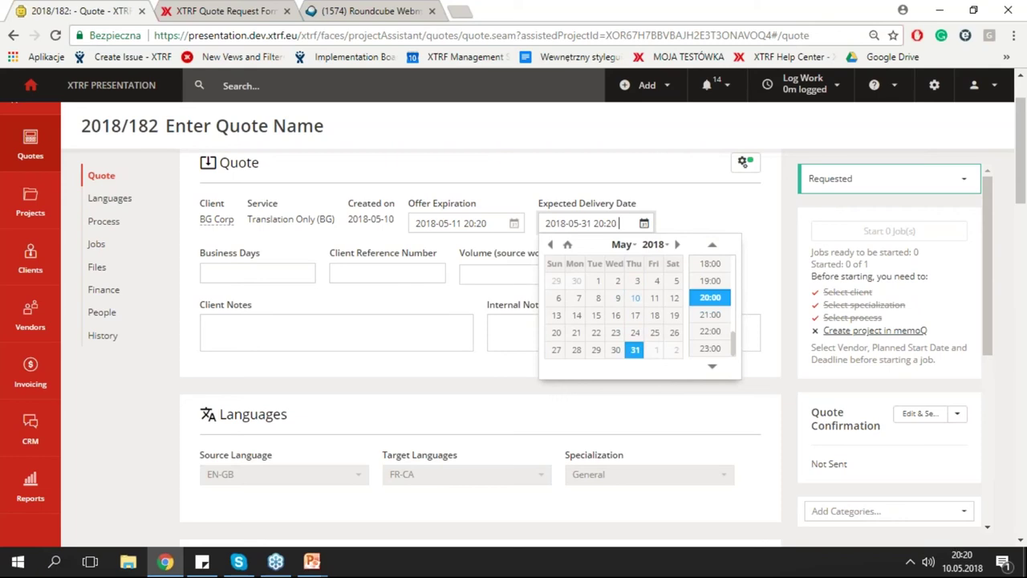
left_click(542, 275)
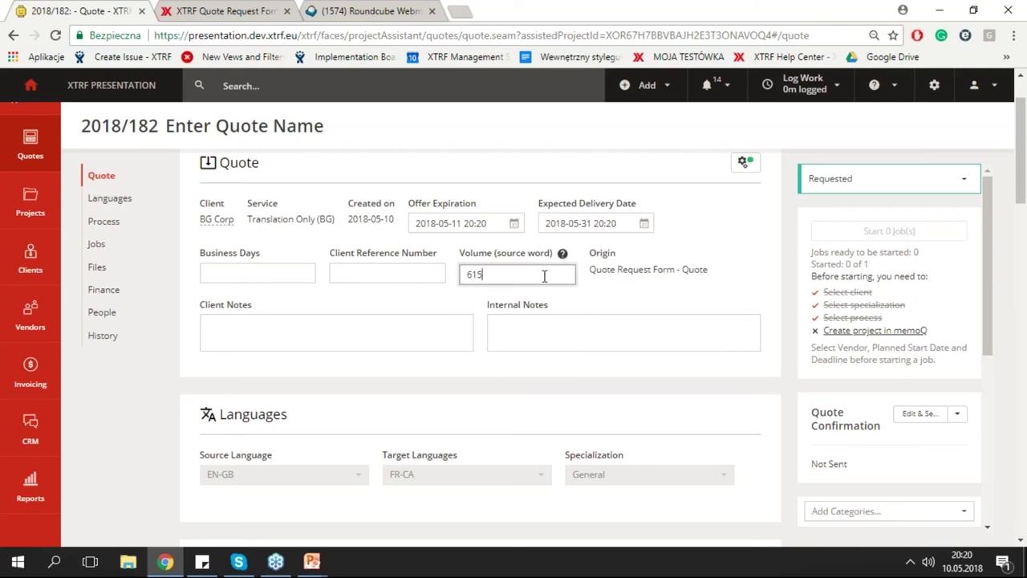
left_click(714, 282)
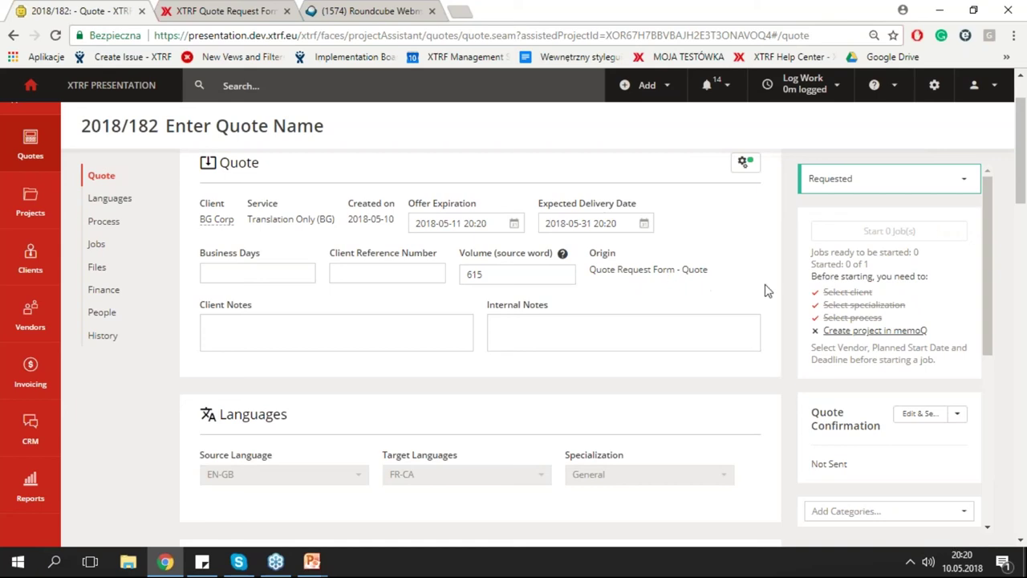
scroll(751, 266, "down", 3)
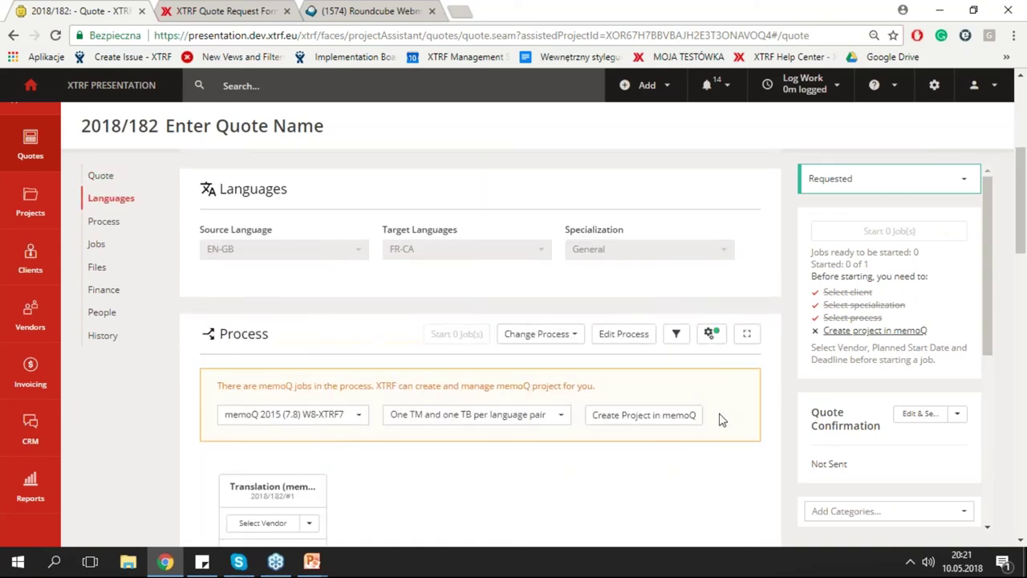
scroll(719, 417, "down", 1)
scroll(622, 321, "down", 1)
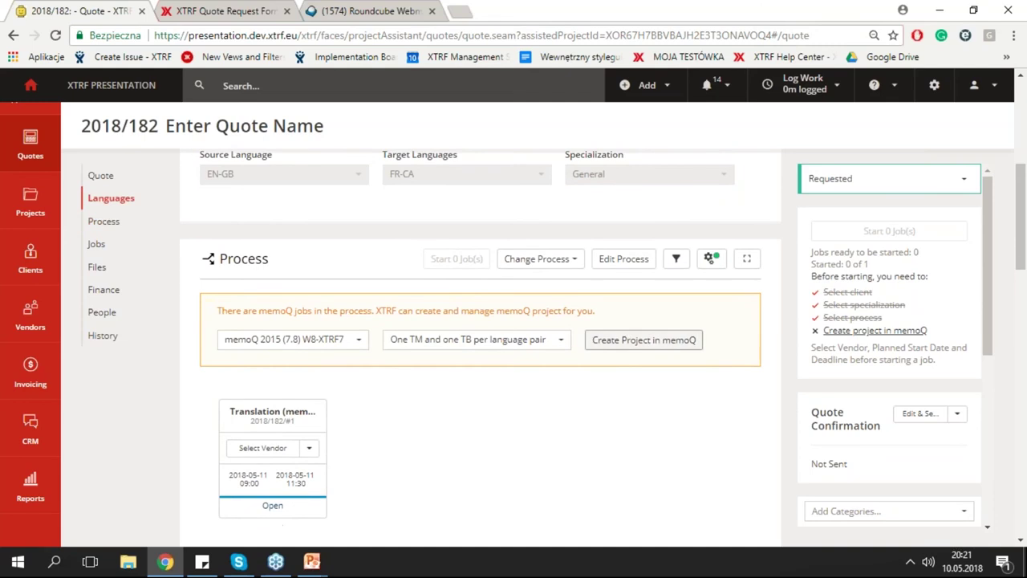
scroll(982, 257, "down", 1)
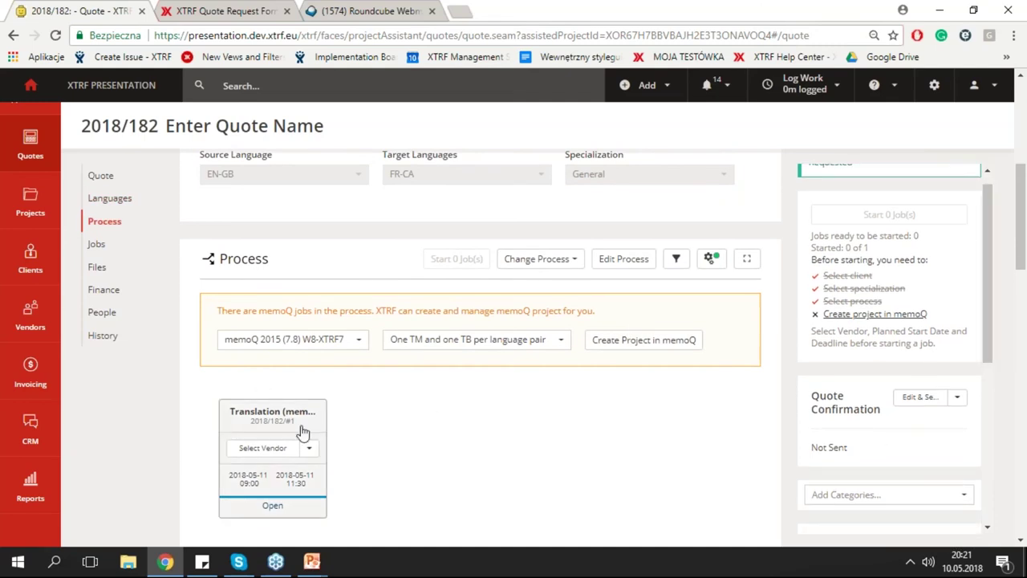
left_click(108, 245)
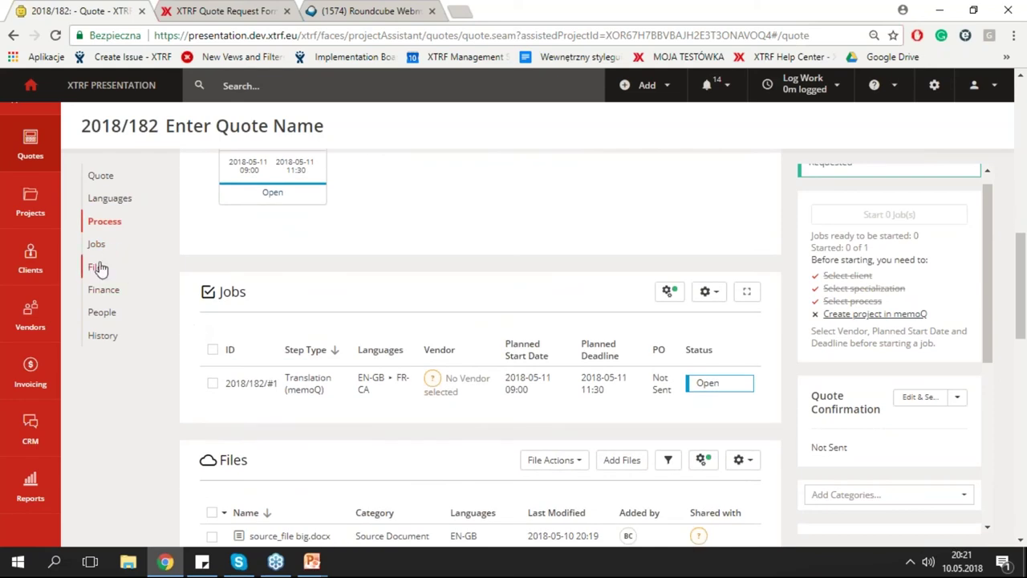
left_click(96, 267)
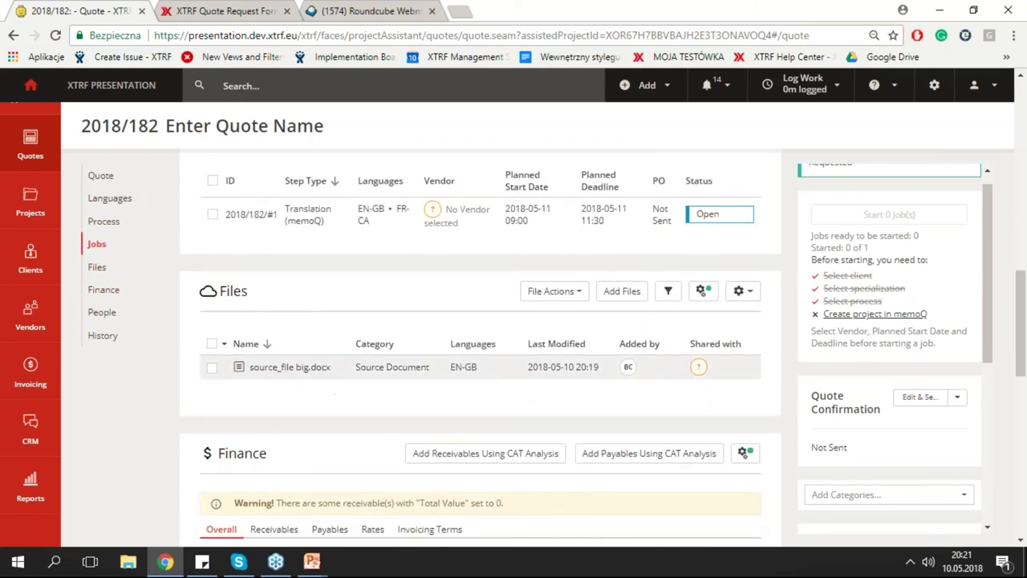
mouse_move(327, 362)
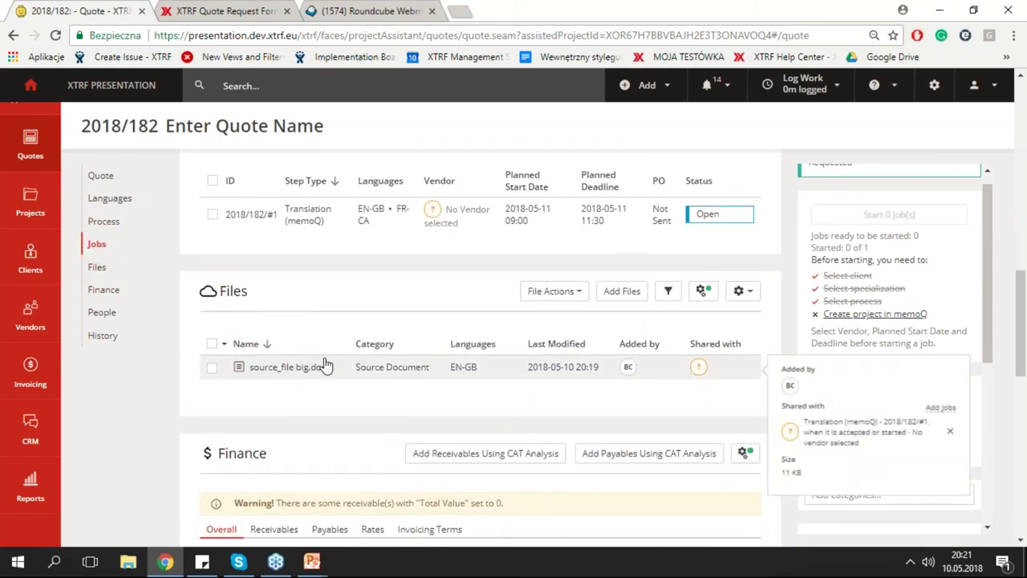
scroll(192, 423, "down", 1)
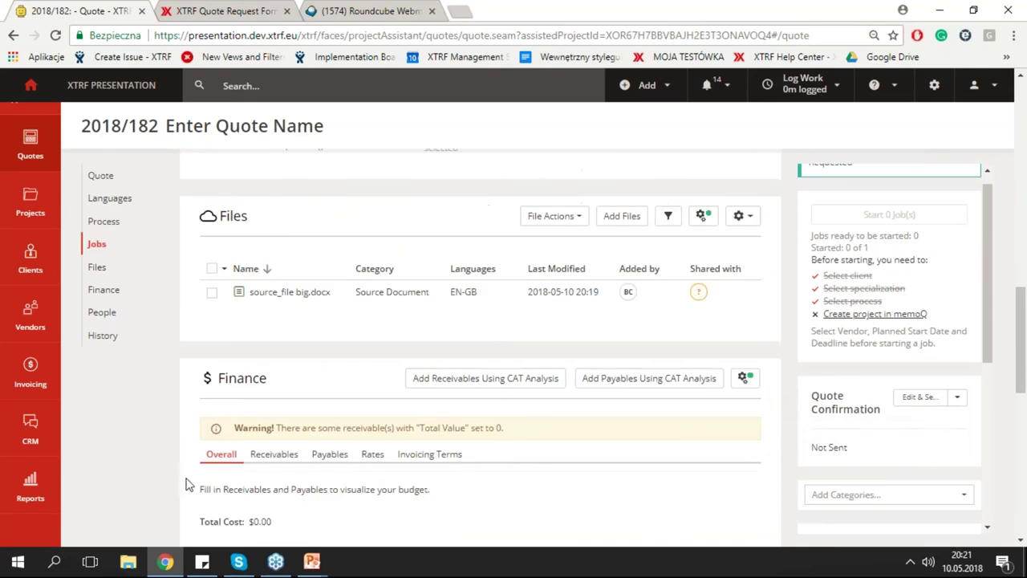
scroll(333, 382, "down", 1)
scroll(181, 413, "up", 1)
scroll(385, 372, "down", 1)
scroll(355, 349, "up", 2)
scroll(356, 348, "up", 3)
scroll(367, 351, "down", 1)
scroll(369, 353, "up", 2)
scroll(390, 366, "up", 1)
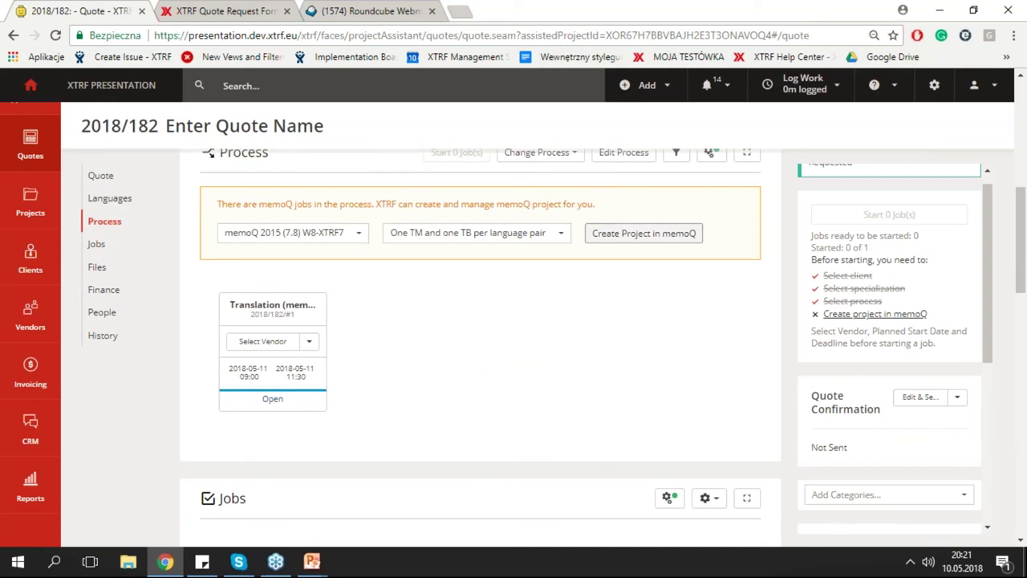
Create the linked memoQ project for quote 2018/182 and move to its Finance section.
left_click(639, 240)
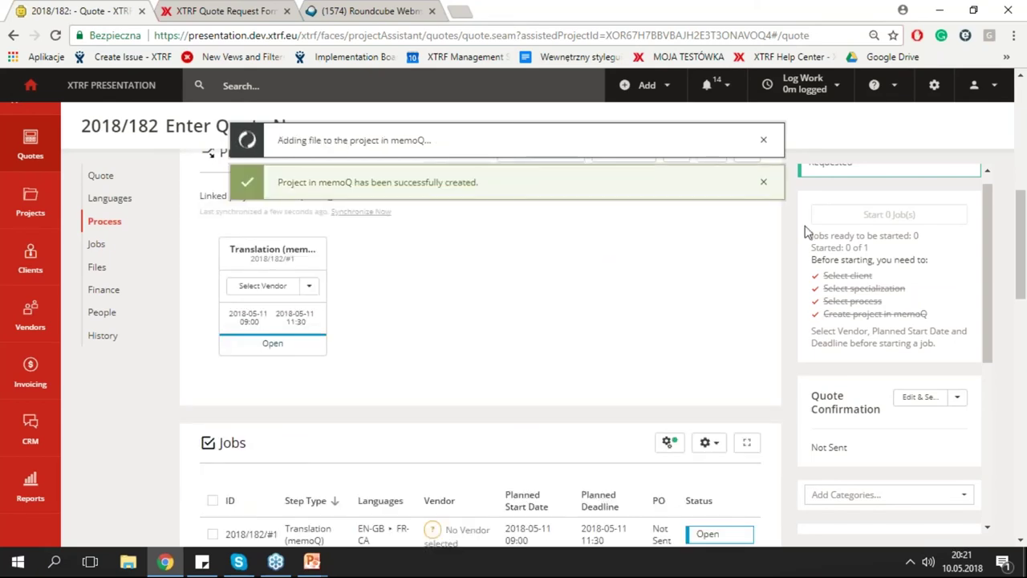
left_click(763, 190)
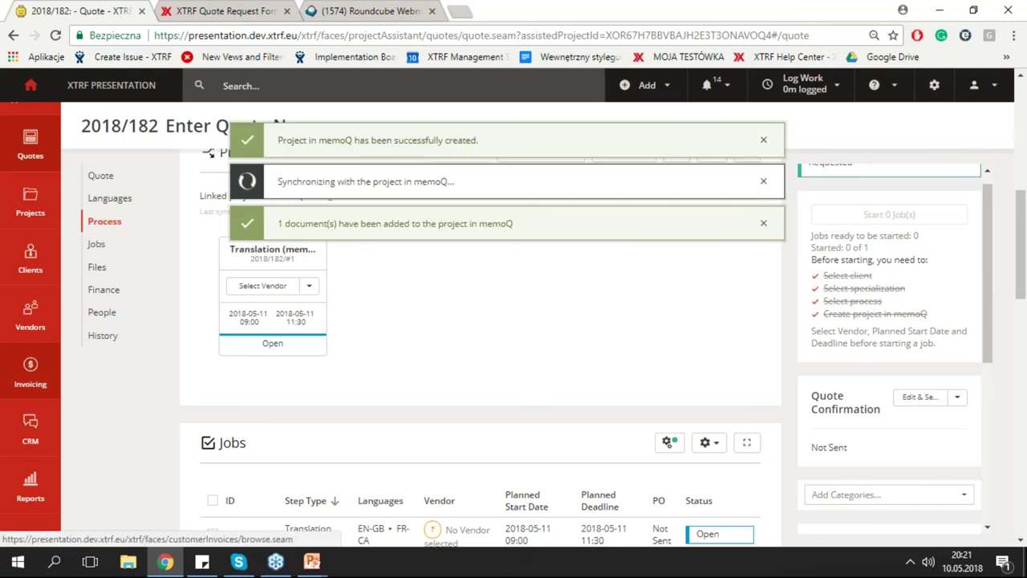
scroll(497, 301, "down", 1)
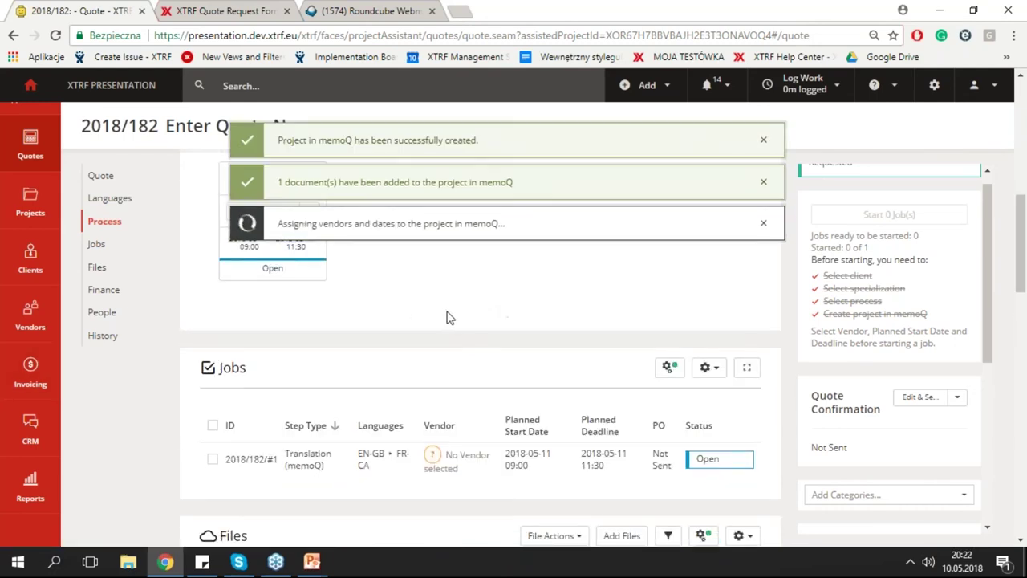
left_click(112, 290)
left_click(115, 297)
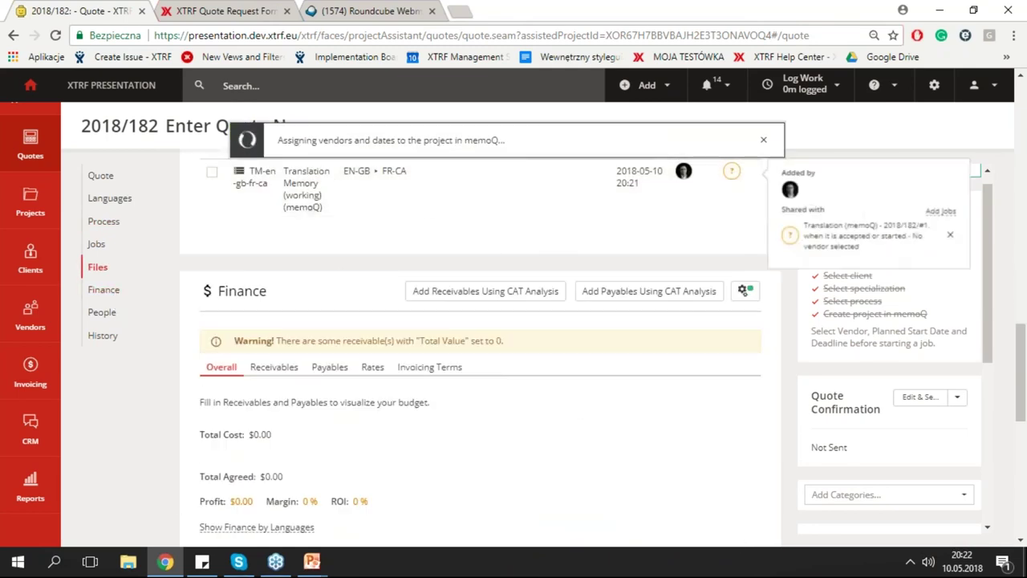
Scroll to the Finance receivables showing EN-GB » FR-CA at $30.75 agreed with 100% margin.
scroll(483, 252, "up", 1)
scroll(504, 268, "up", 3)
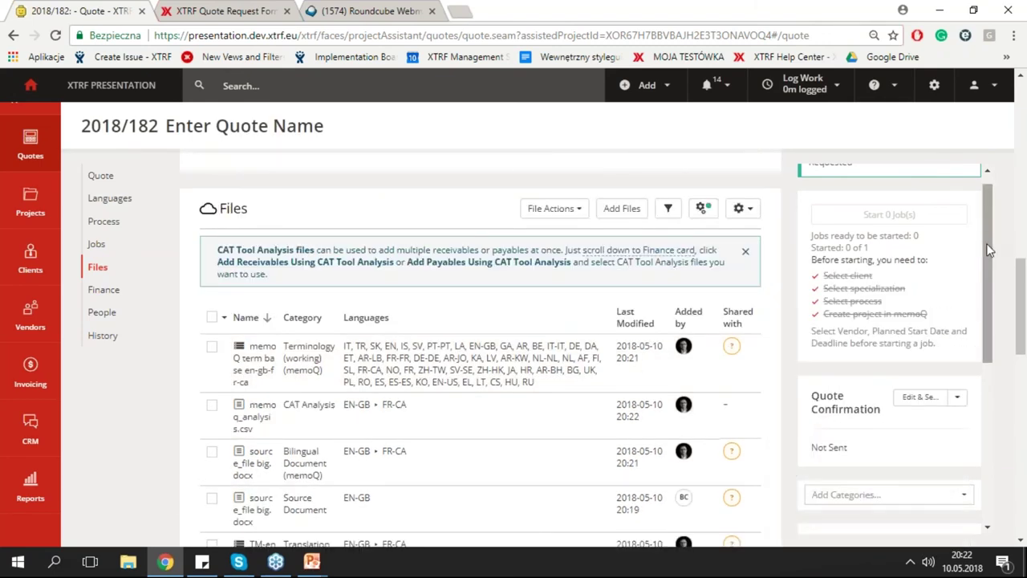
scroll(988, 255, "down", 1)
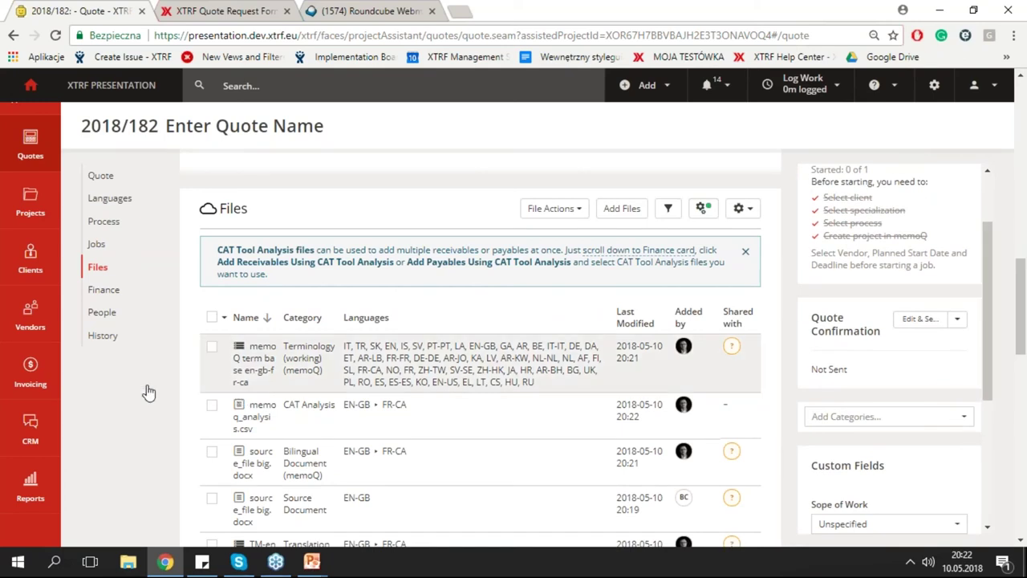
scroll(175, 374, "down", 1)
scroll(175, 374, "down", 5)
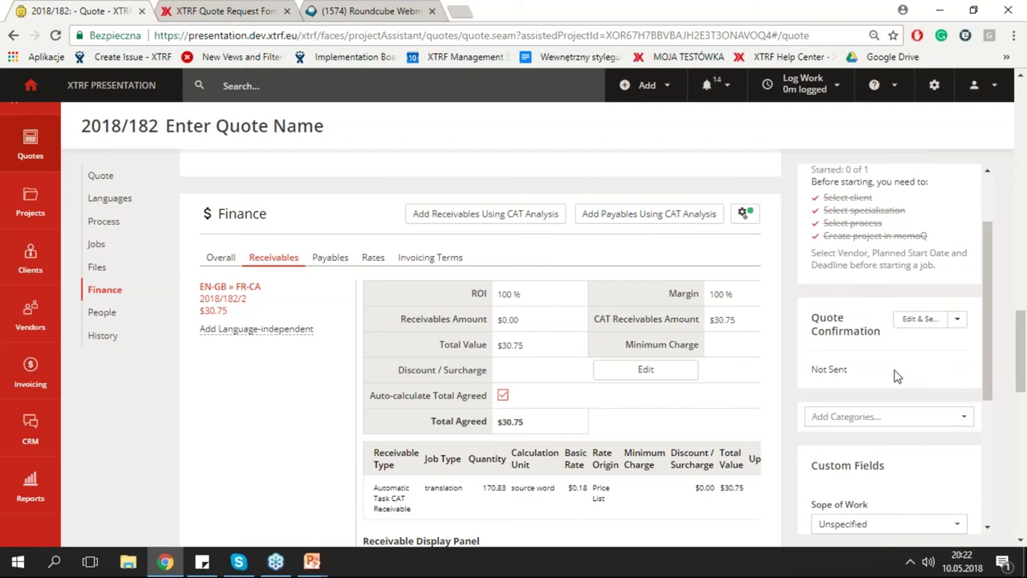
Send the quote 2018/182 confirmation to the client, then switch to the webmail inbox.
left_click(959, 320)
left_click(918, 340)
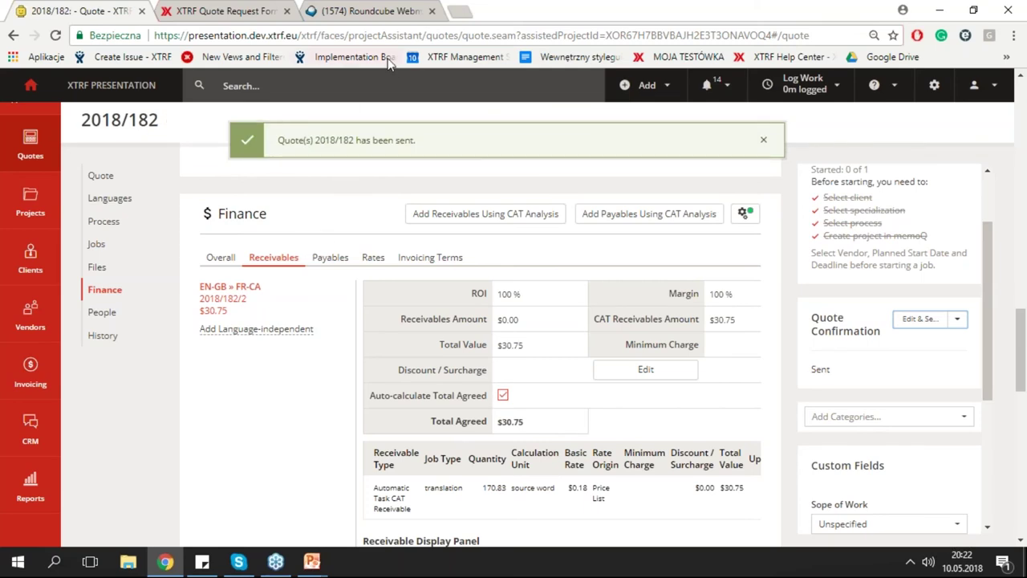
left_click(382, 16)
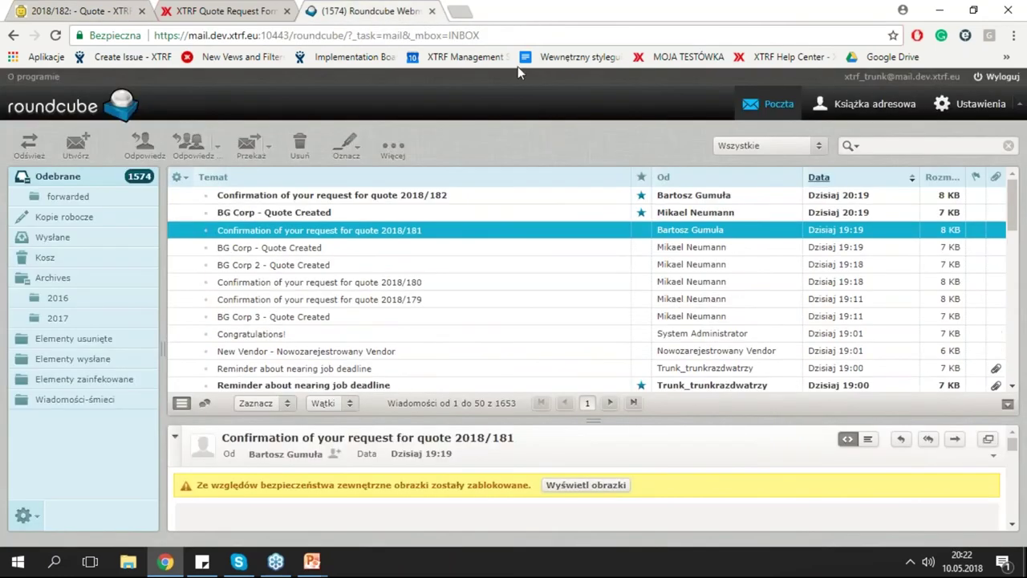
Open and read the confirmation e-mail for quote 2018/182.
left_click(325, 196)
double_click(393, 199)
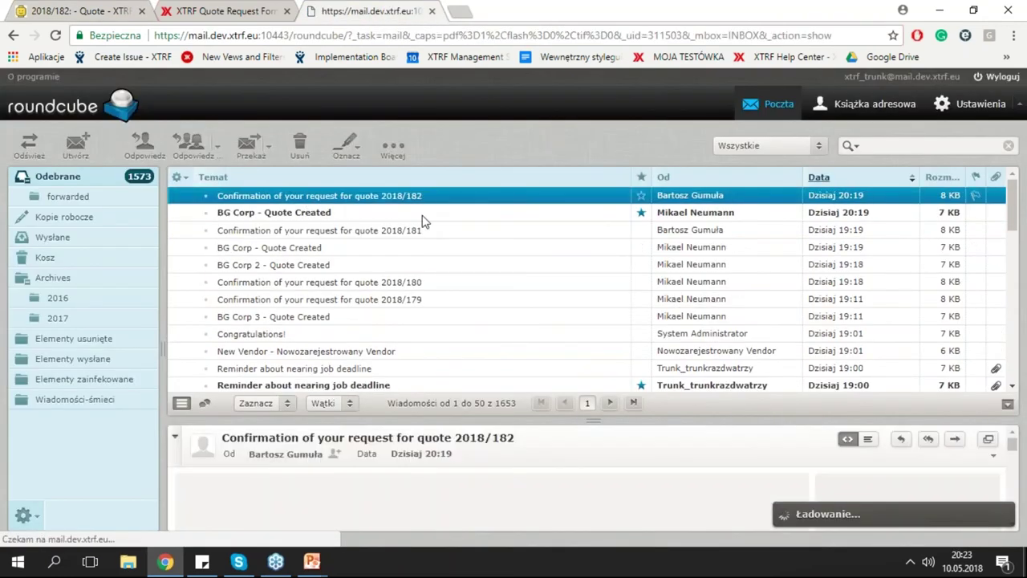
scroll(642, 363, "down", 2)
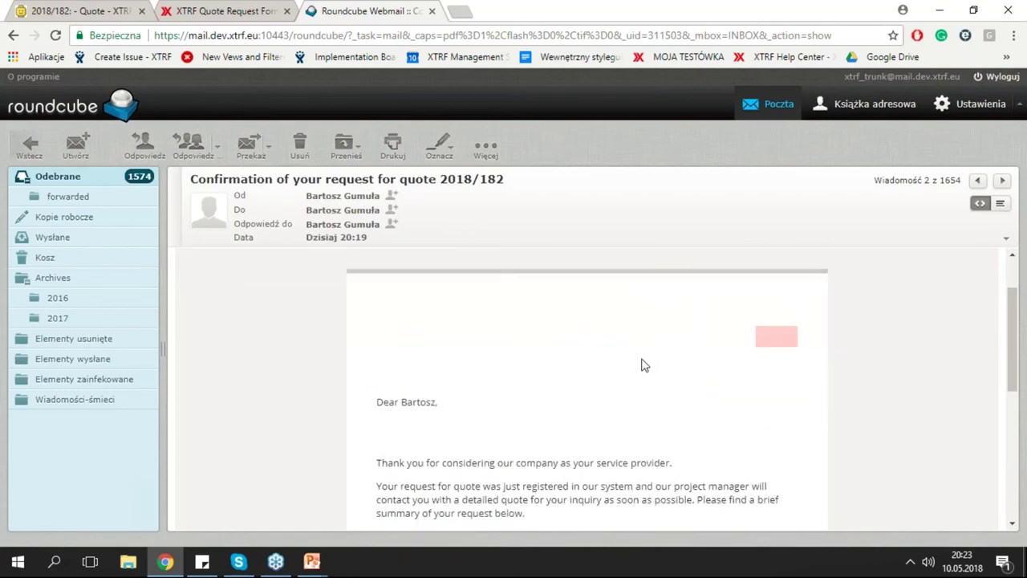
scroll(642, 362, "up", 1)
scroll(642, 362, "down", 1)
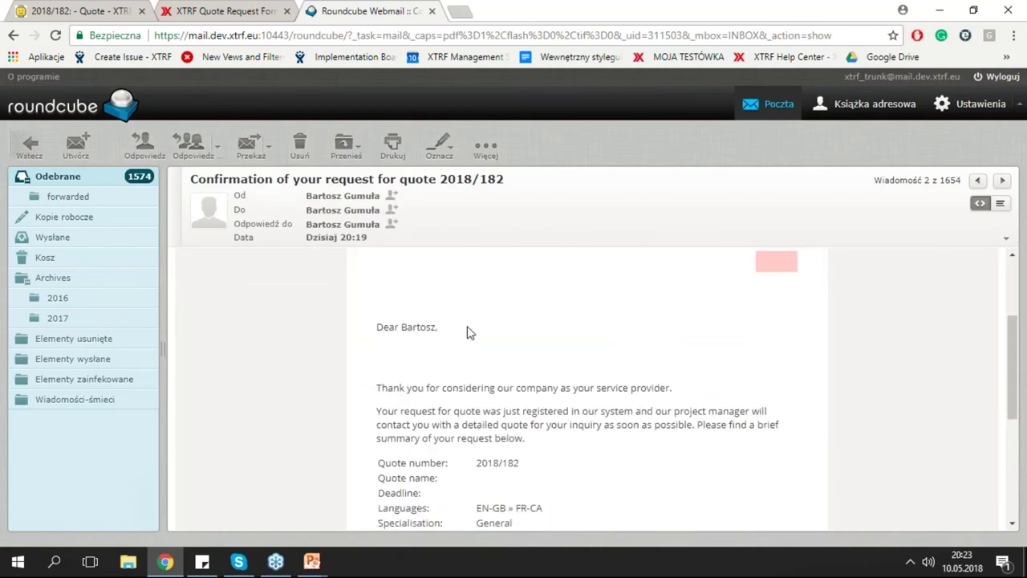
scroll(575, 387, "down", 1)
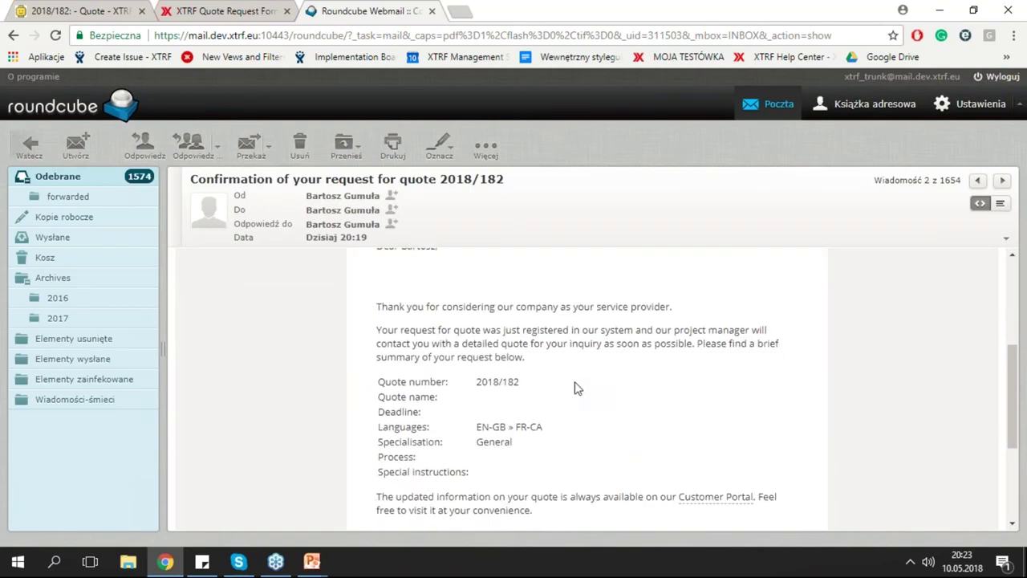
scroll(574, 388, "down", 2)
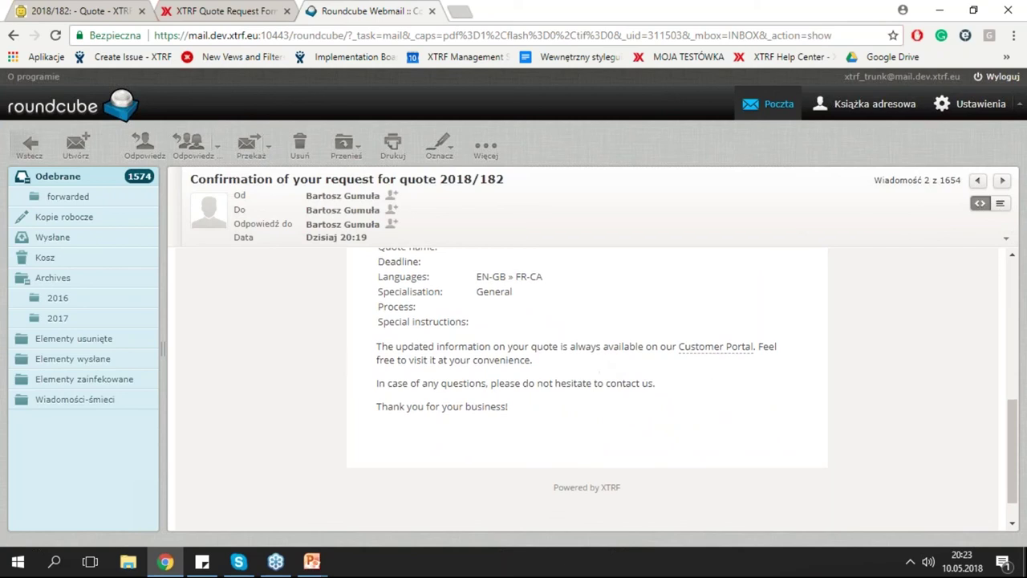
scroll(612, 385, "up", 3)
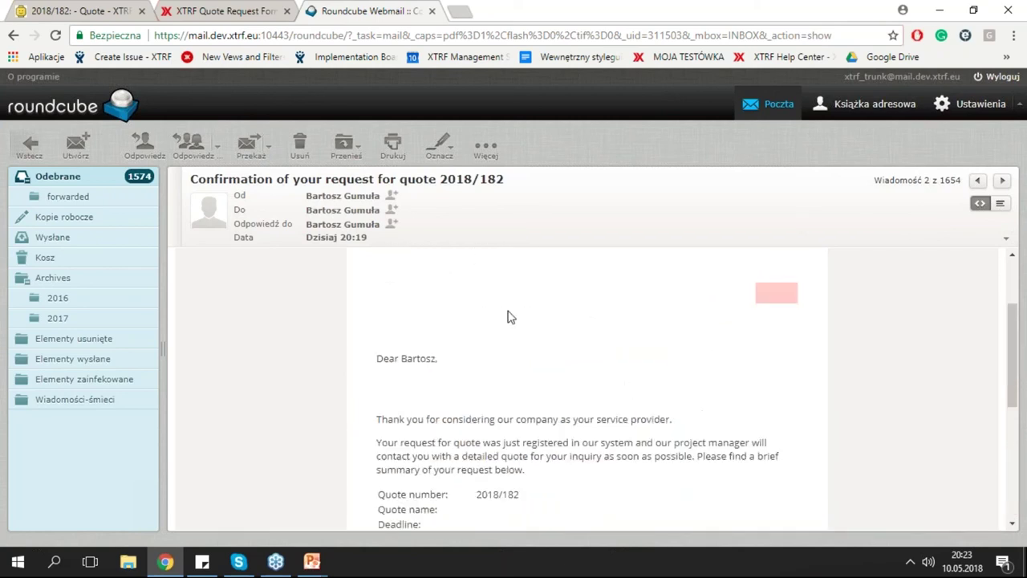
Open the Decide on quote e-mail and accept quote 2018/182 for $30.75.
left_click(30, 144)
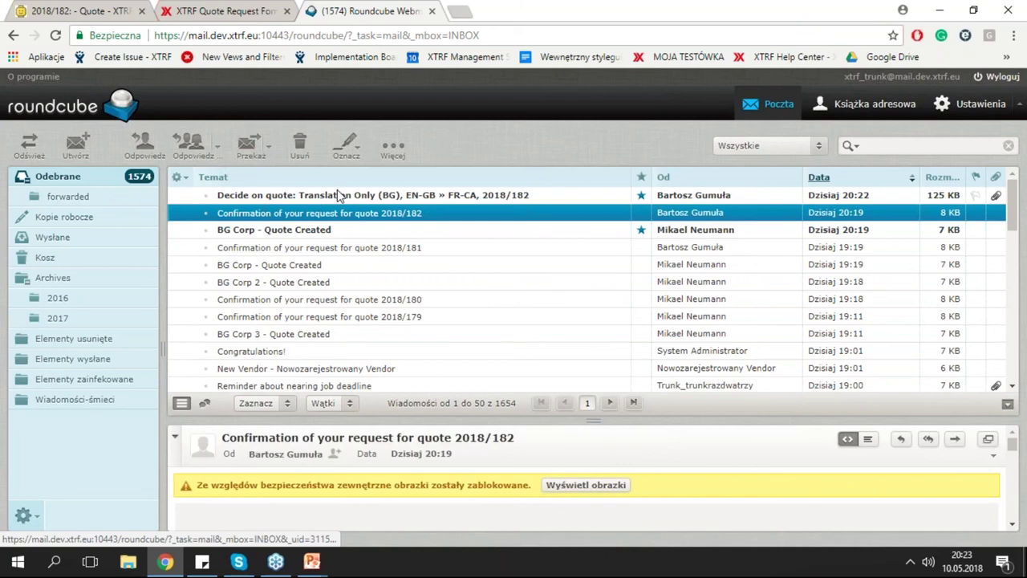
left_click(327, 201)
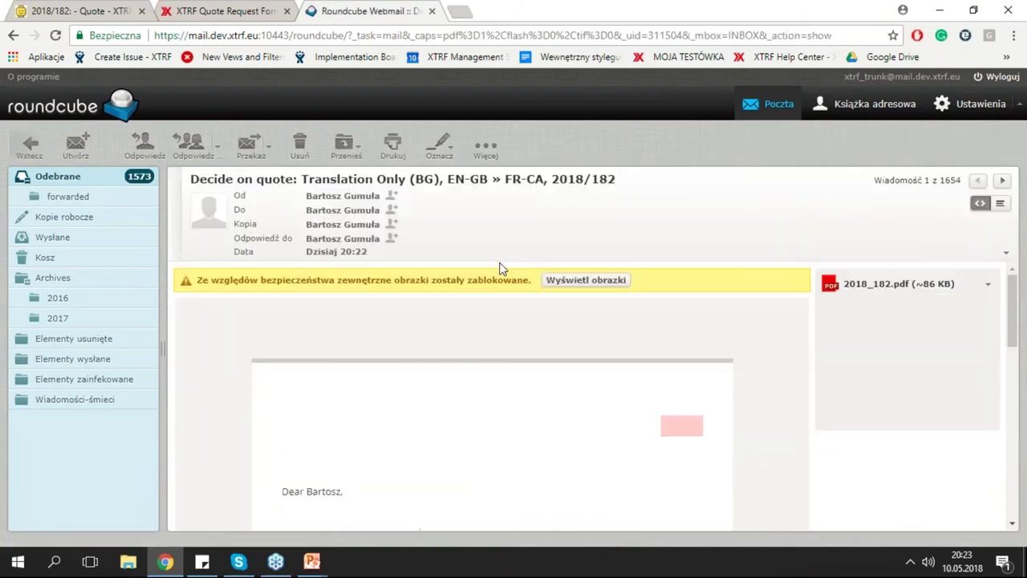
scroll(660, 435, "down", 3)
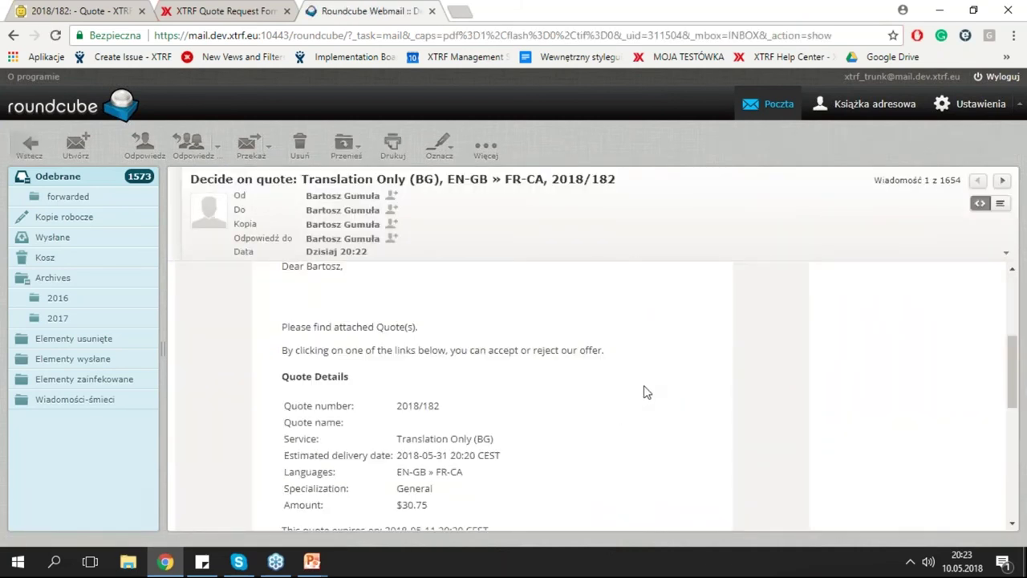
scroll(612, 390, "down", 1)
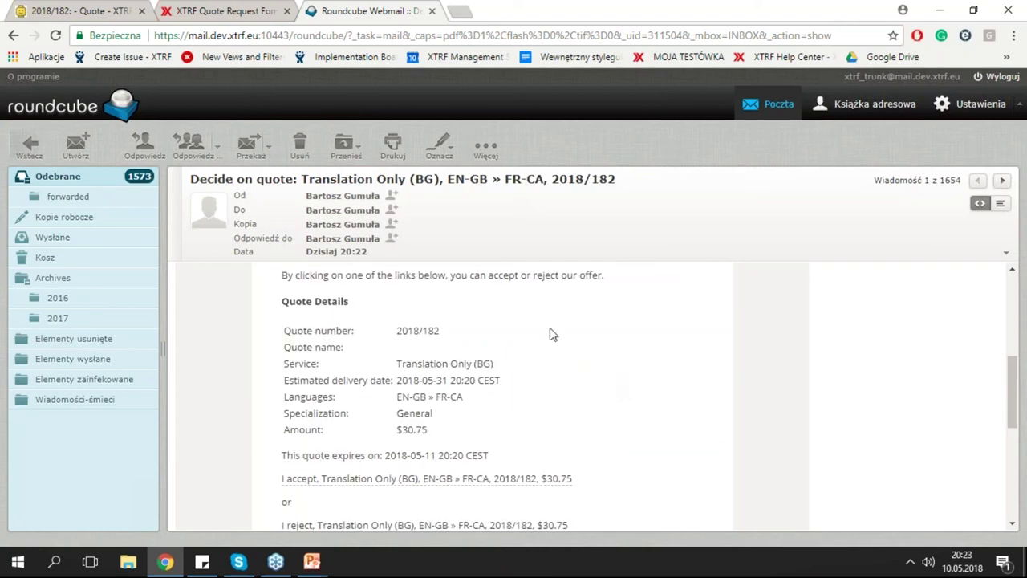
scroll(304, 342, "down", 1)
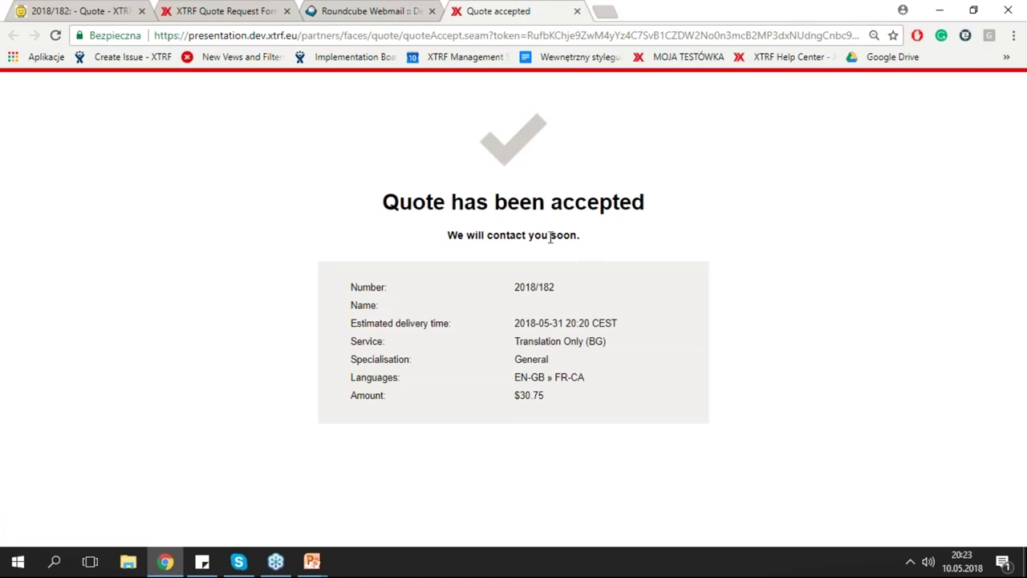
Reload quote 2018/182 to see it Approved, then open the project 2018/182 created from it.
left_click(577, 12)
left_click(64, 14)
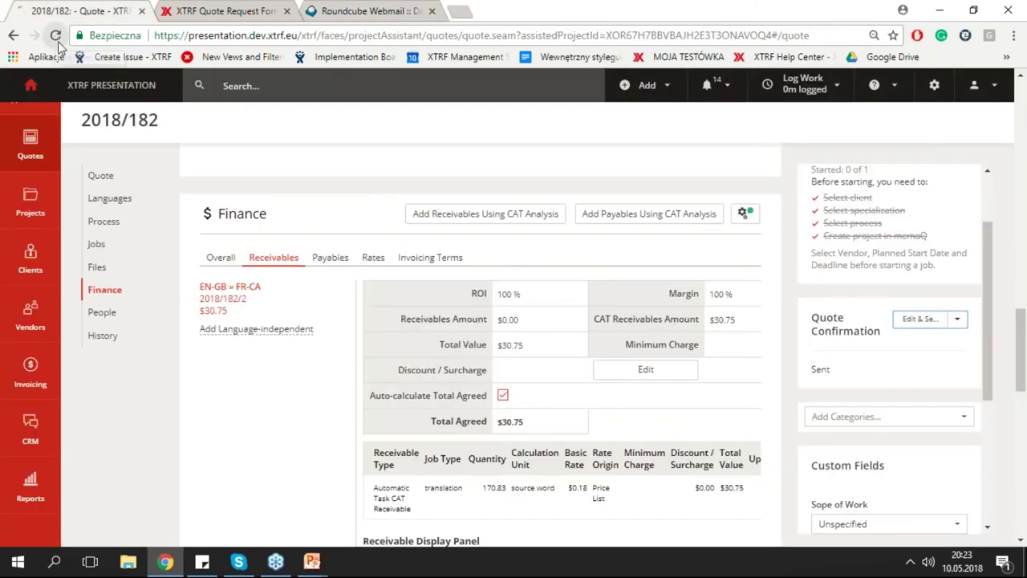
left_click(107, 223)
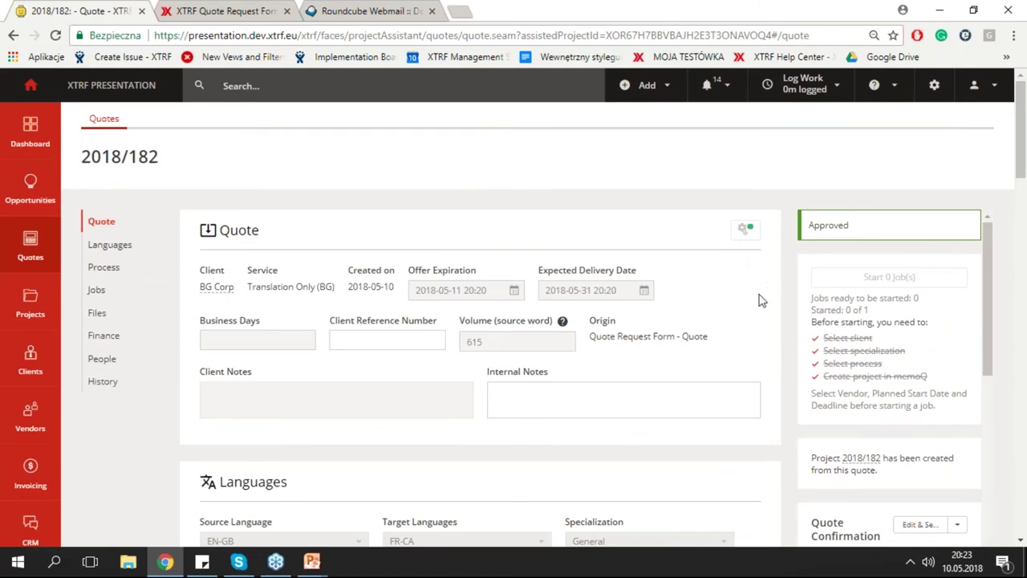
scroll(747, 312, "down", 1)
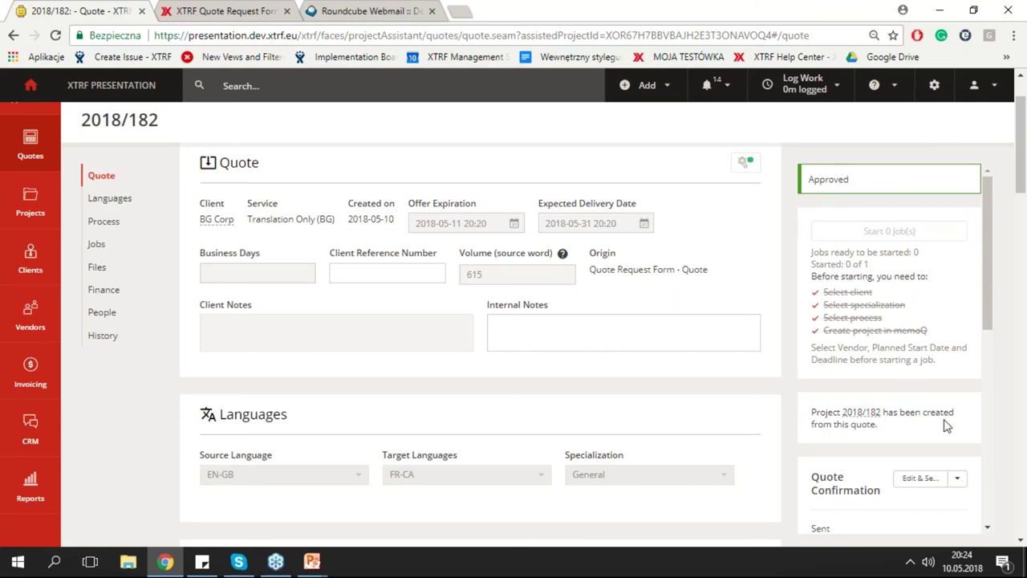
left_click(860, 416)
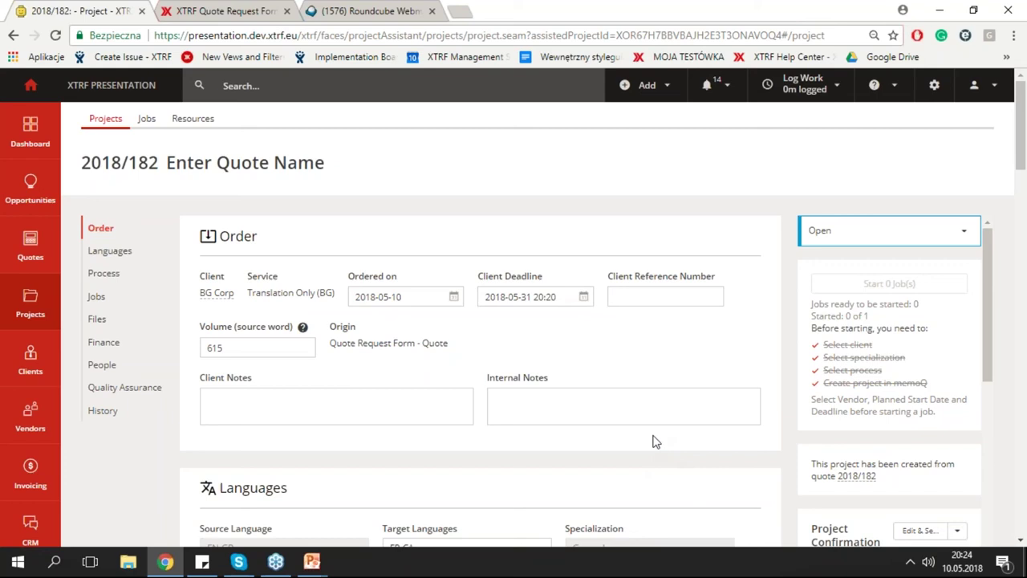
left_click(666, 411)
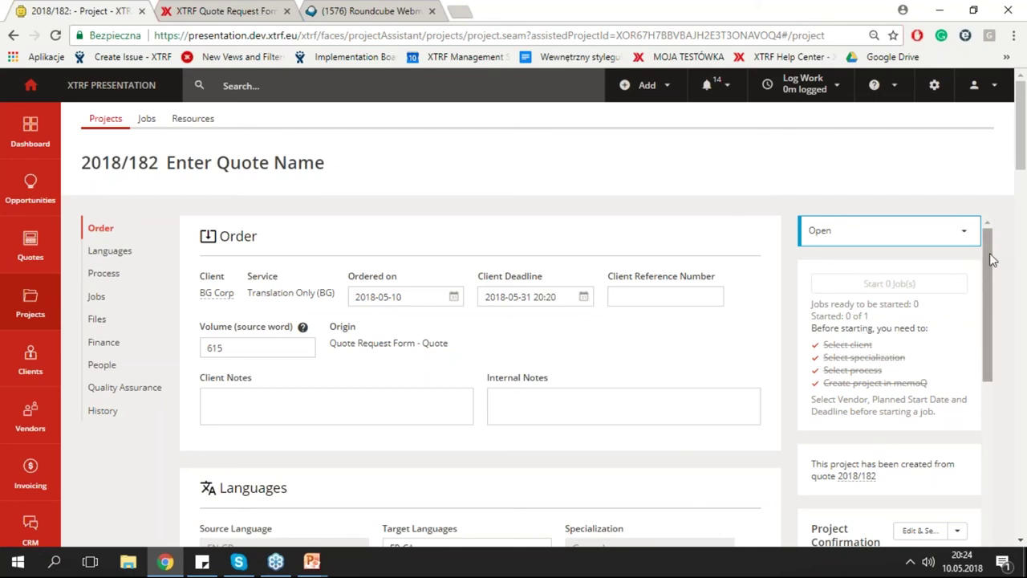
scroll(989, 253, "down", 1)
scroll(994, 269, "down", 1)
scroll(653, 367, "down", 4)
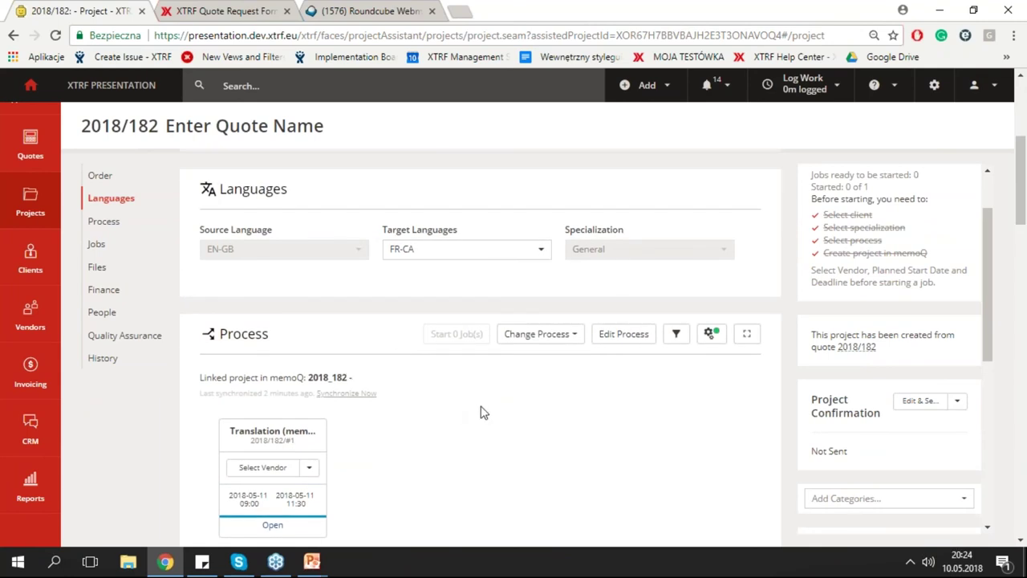
scroll(482, 413, "down", 4)
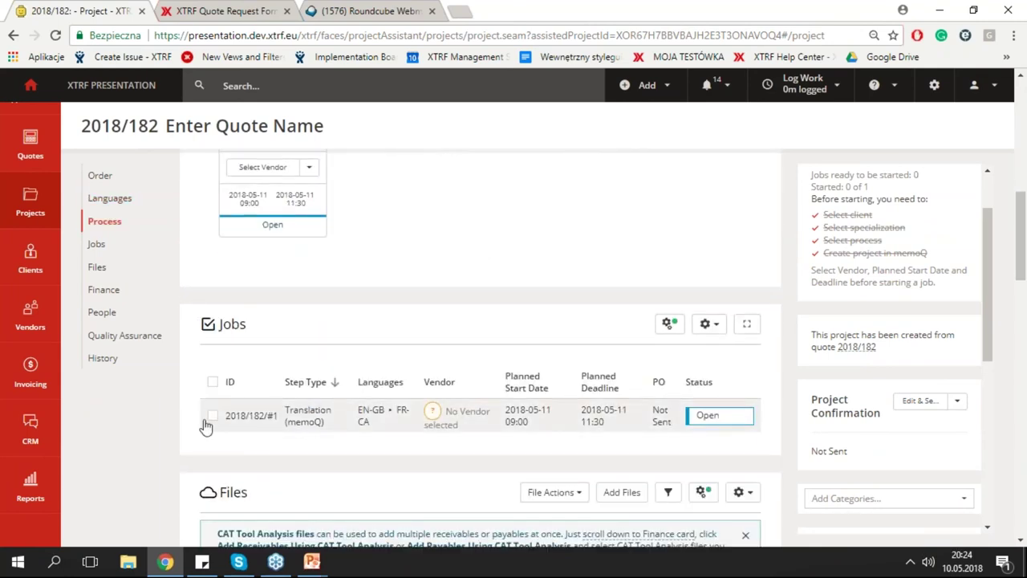
scroll(185, 426, "down", 5)
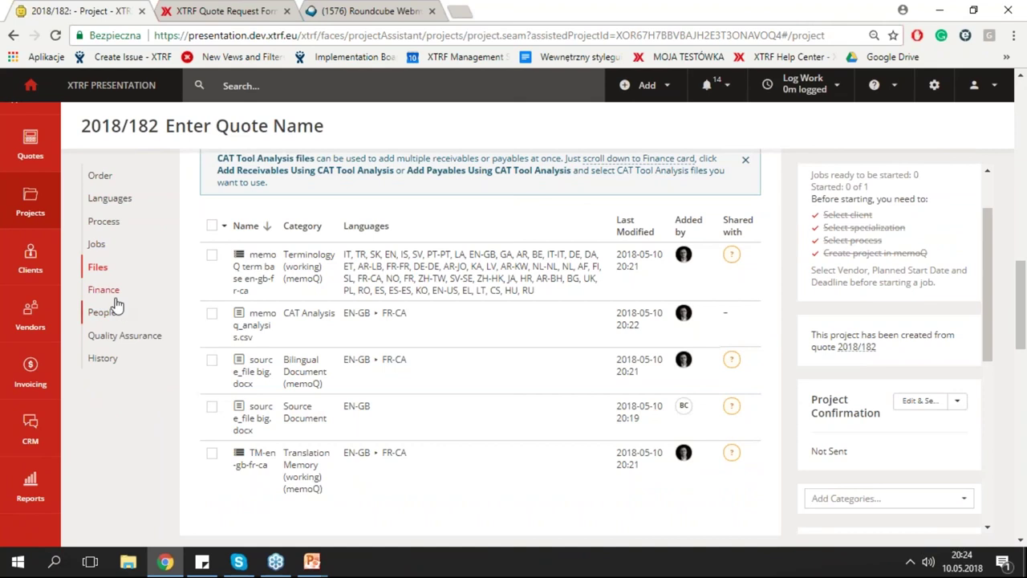
left_click(108, 291)
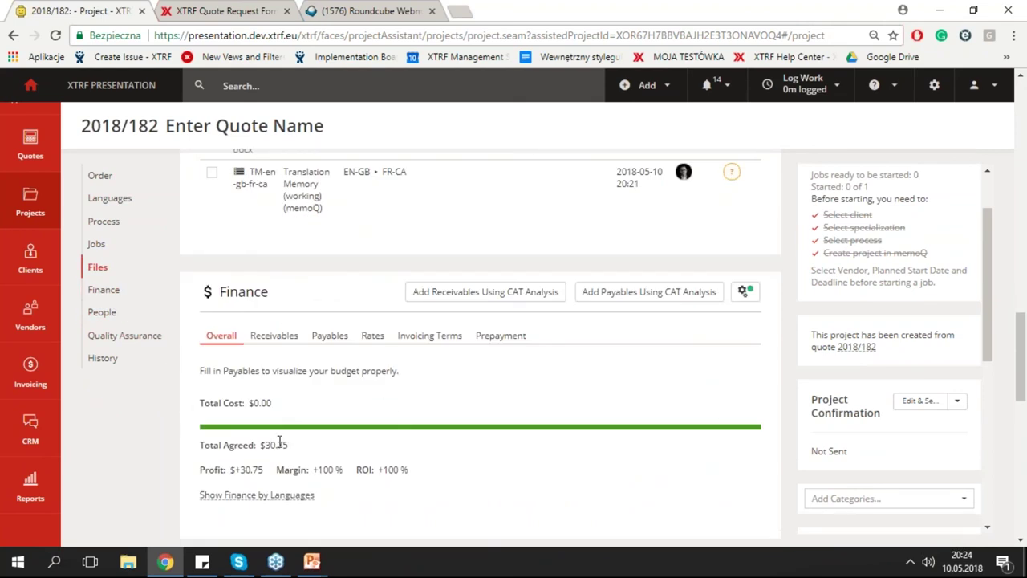
scroll(990, 314, "up", 1)
scroll(1019, 345, "up", 5)
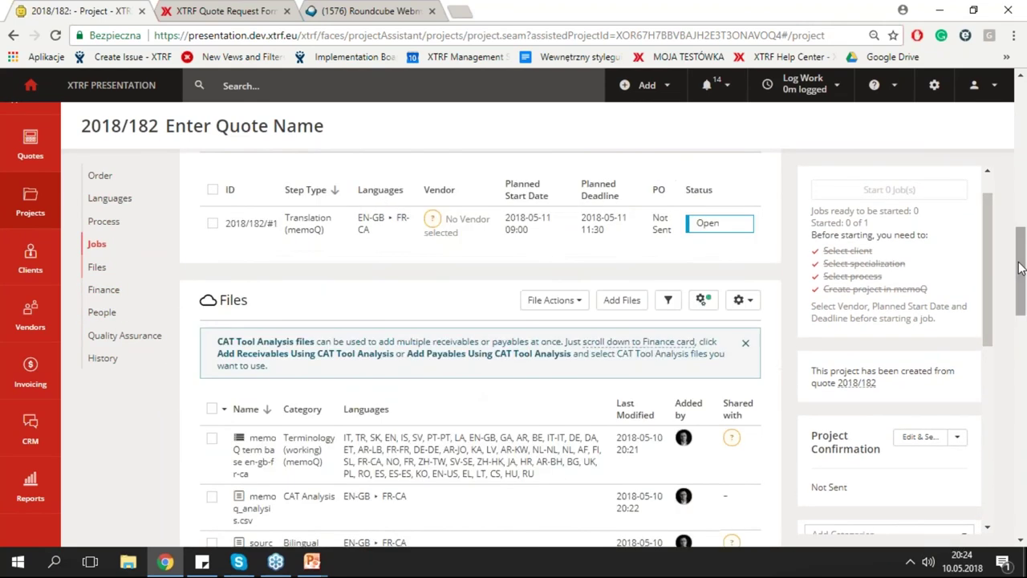
Start sending job offers for the Translation (memoQ) job 2018/182/#1, EN-GB to FR-CA.
scroll(457, 388, "up", 2)
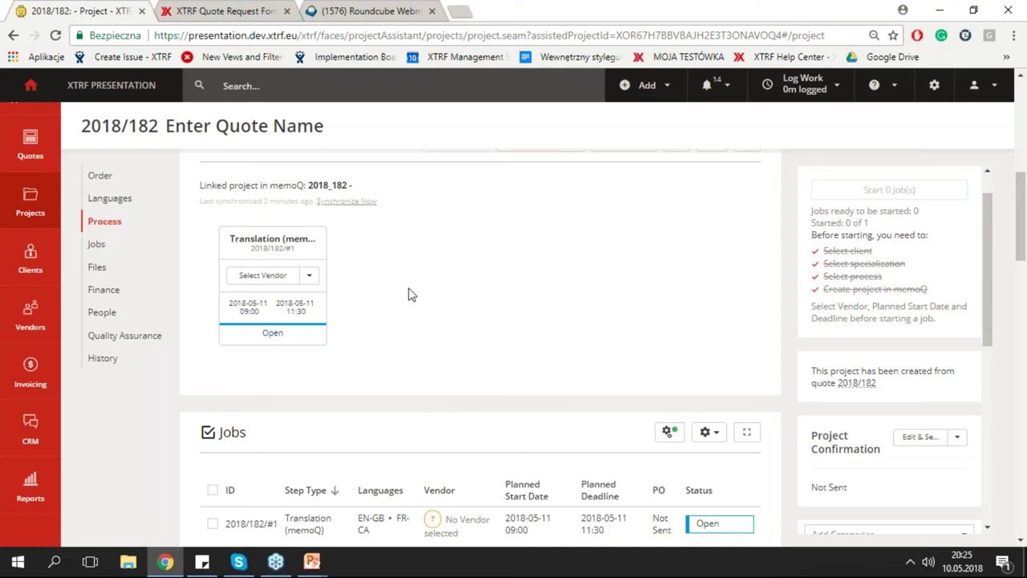
left_click(310, 275)
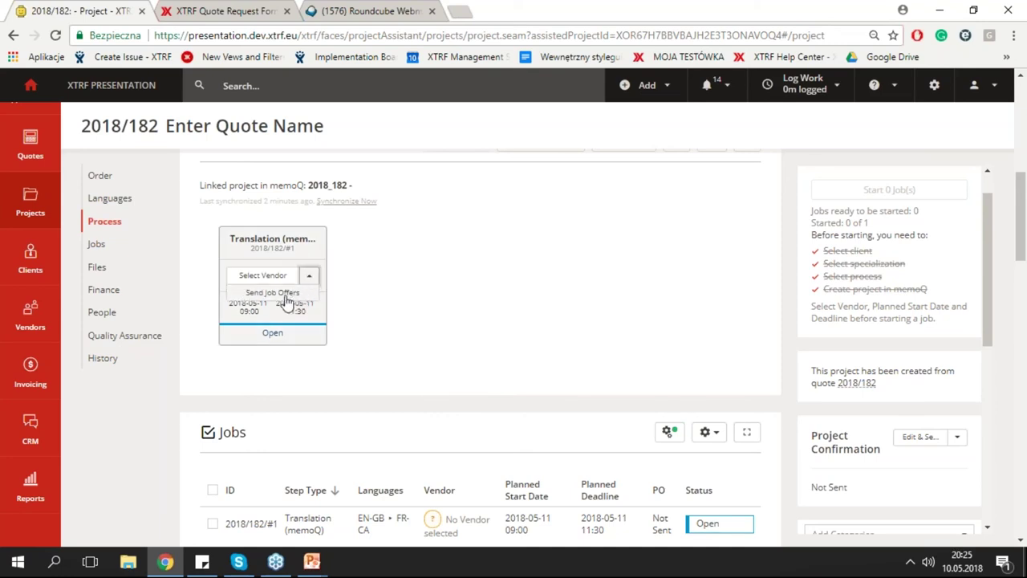
left_click(273, 293)
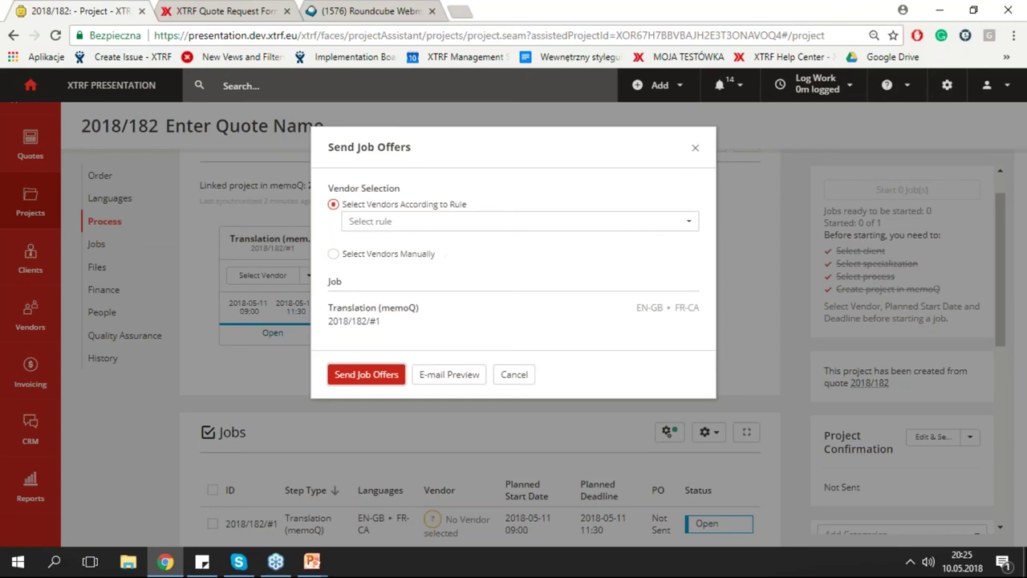
After trying manual selection, apply the '1 new vendor every 10 minutes' rule, queuing 7 recipients in 7 cascades.
left_click(357, 255)
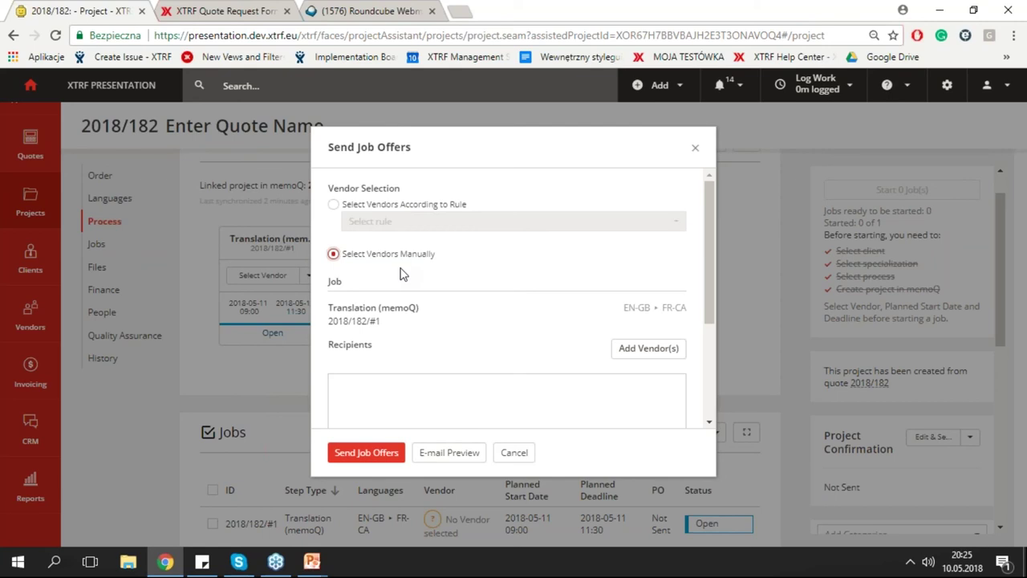
left_click_drag(705, 245, 390, 426)
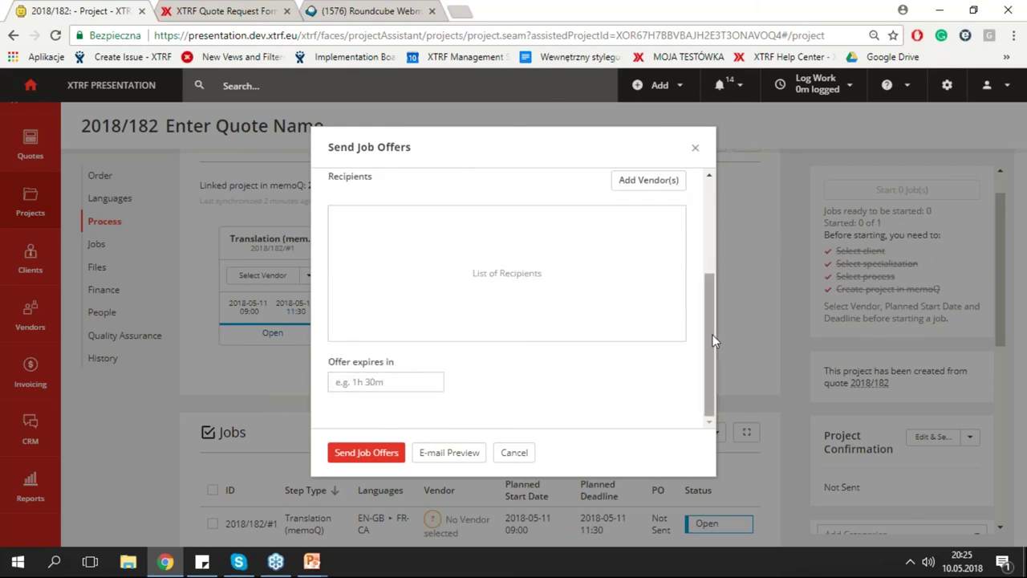
left_click_drag(709, 334, 691, 245)
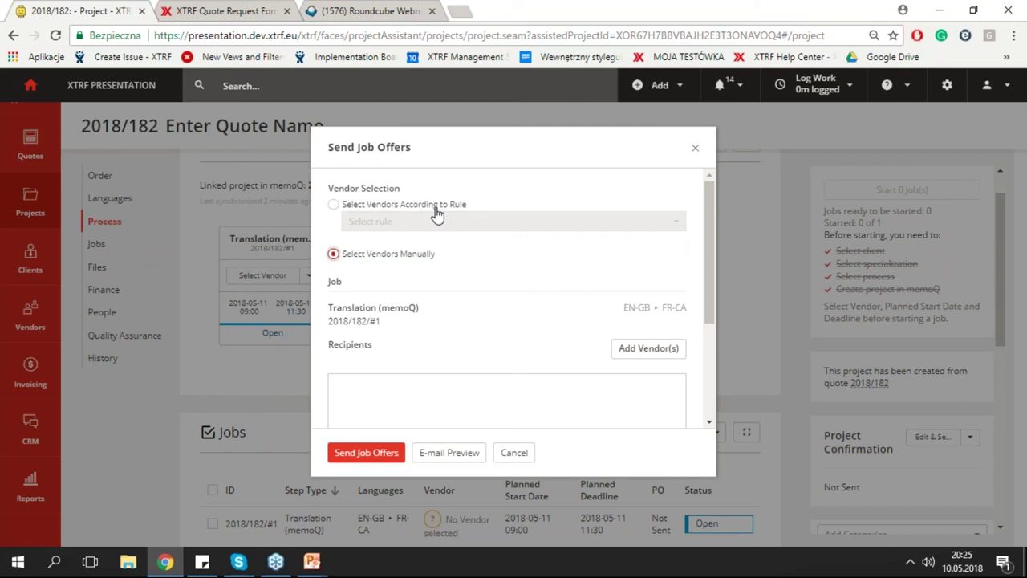
left_click(337, 207)
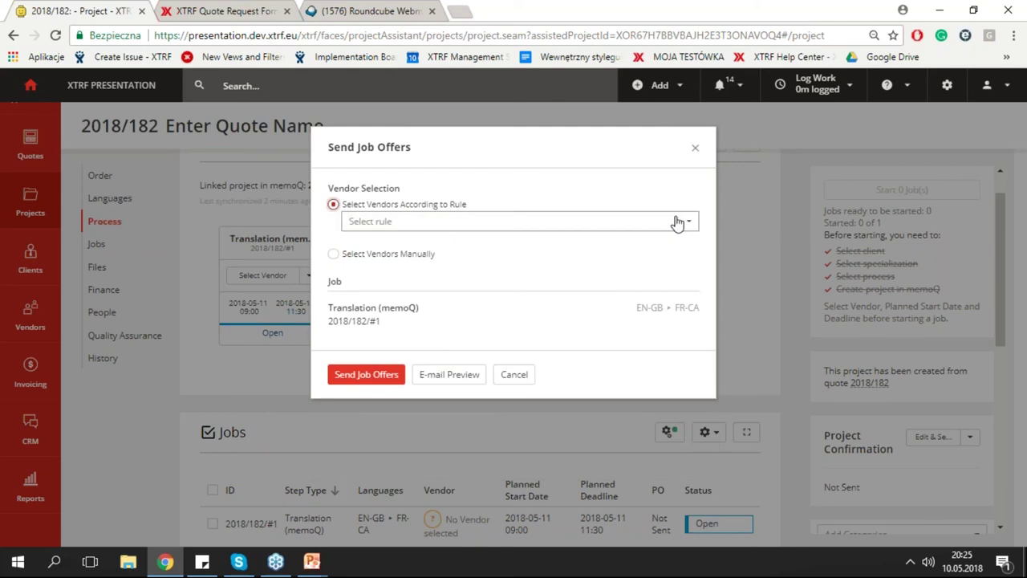
left_click(687, 224)
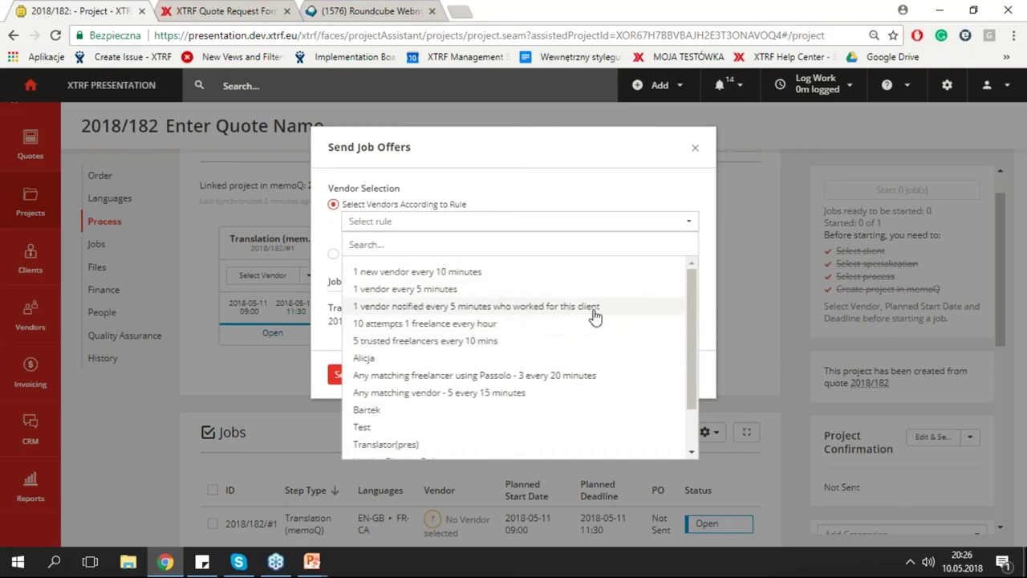
left_click(414, 275)
Review the 7 recipient cascades and send the job offers for job 2018/182/#1.
scroll(577, 320, "down", 1)
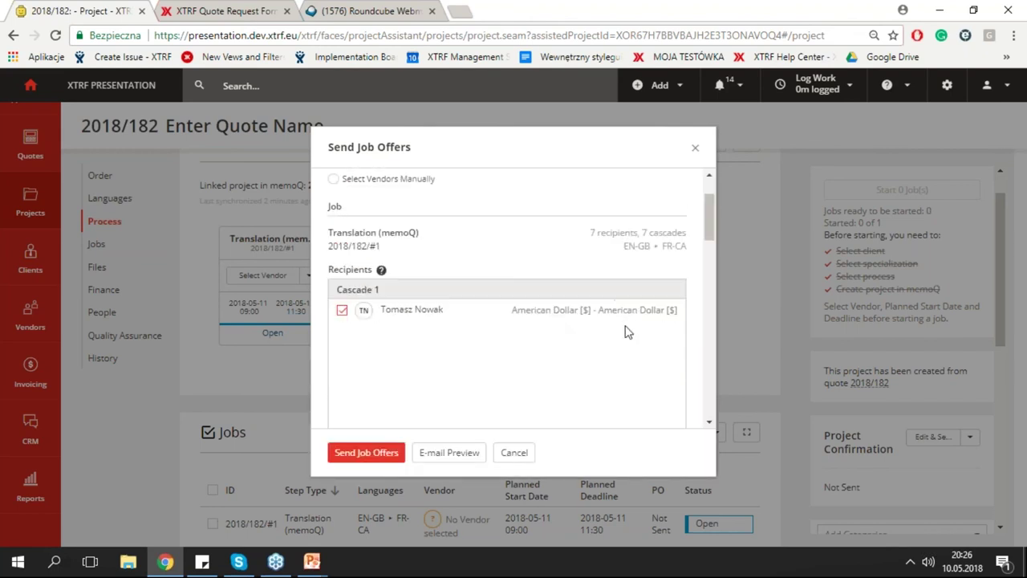
left_click_drag(712, 214, 705, 239)
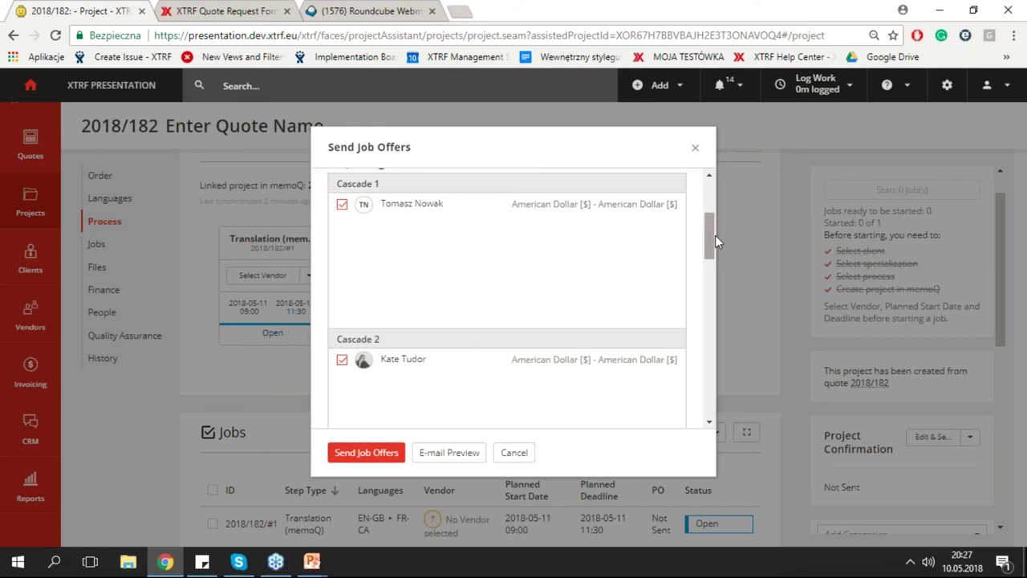
left_click(383, 454)
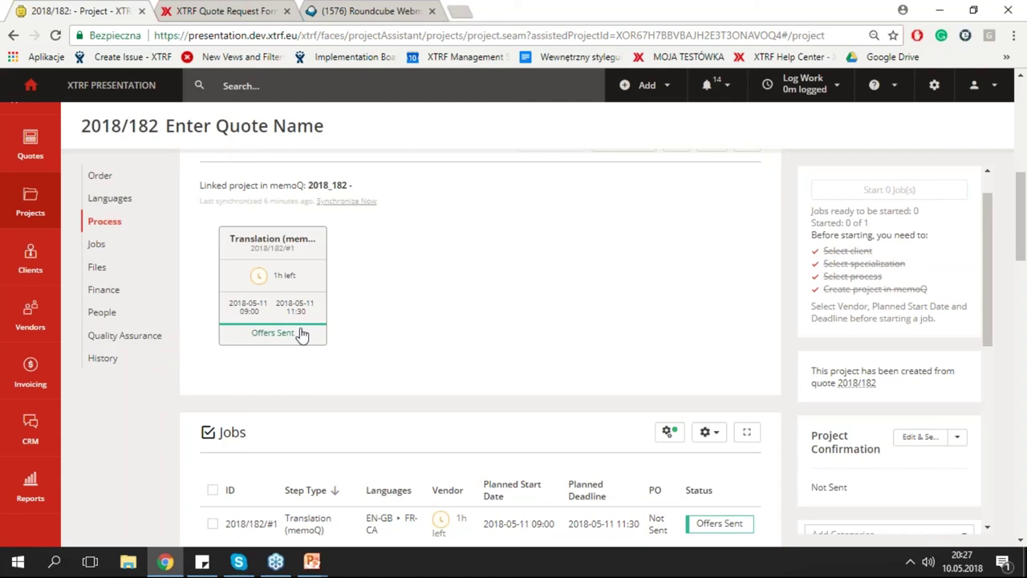
Check the sent job offers in the translation job's details, then go to Roundcube Webmail.
left_click(312, 288)
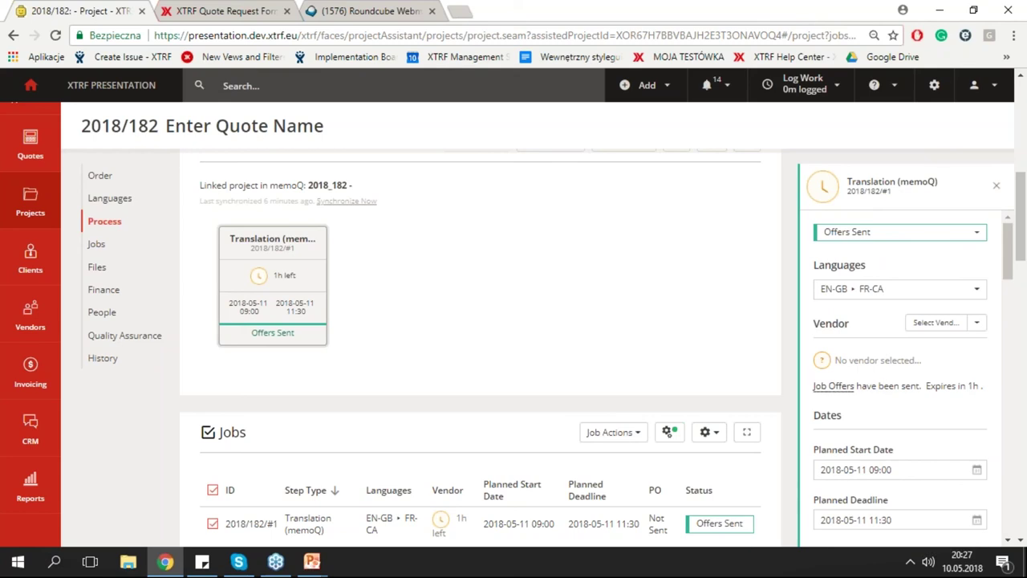
left_click(839, 387)
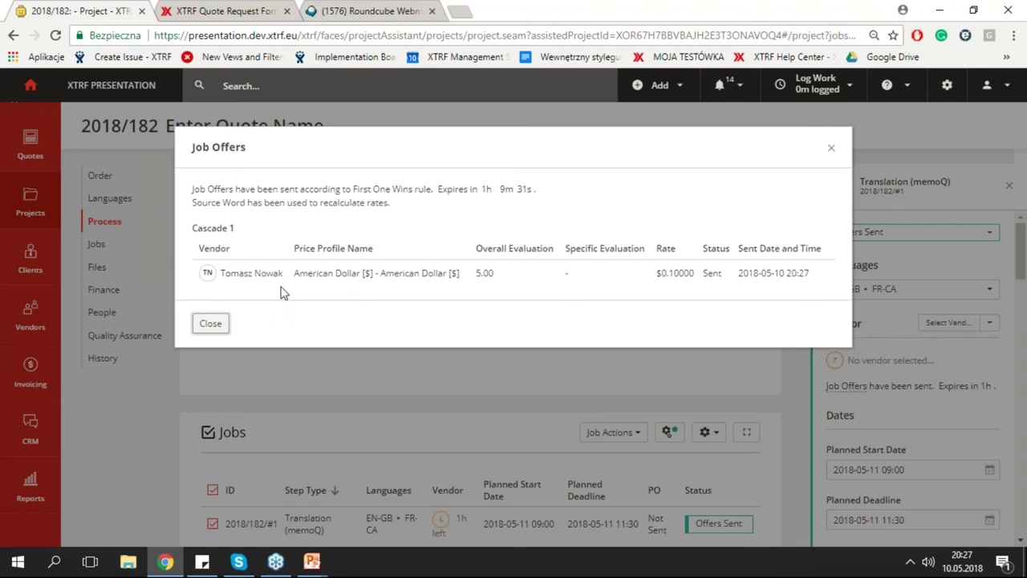
left_click(211, 323)
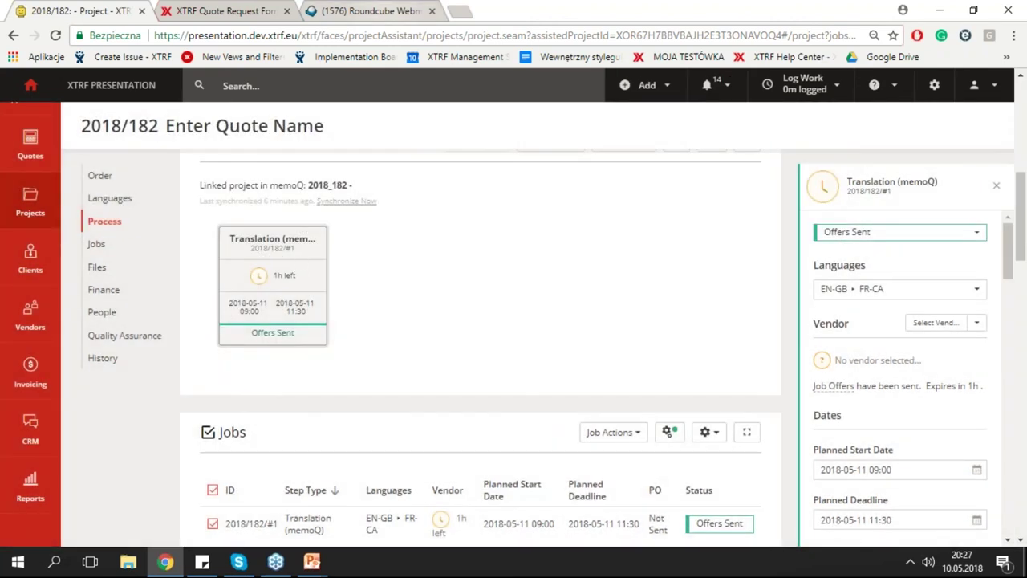
left_click(386, 14)
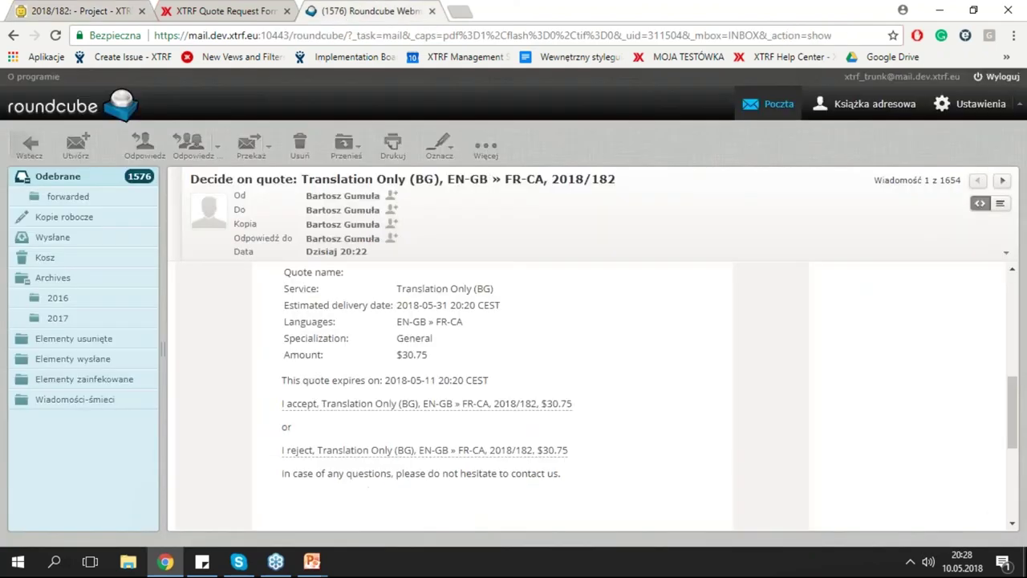
Open and read the 'New Job Offer' e-mail for job 2018/182/#1 from the inbox.
left_click(33, 149)
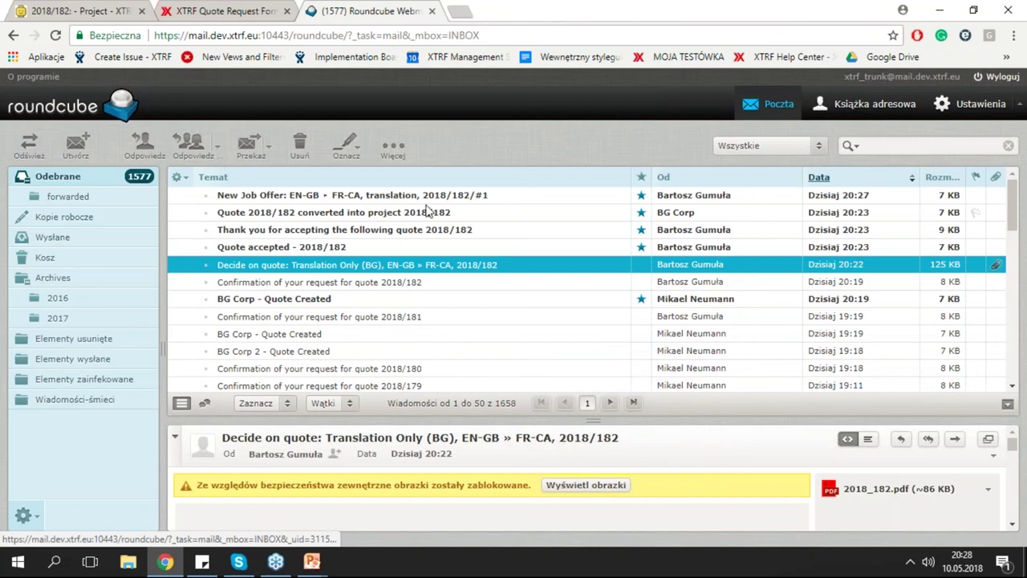
double_click(429, 196)
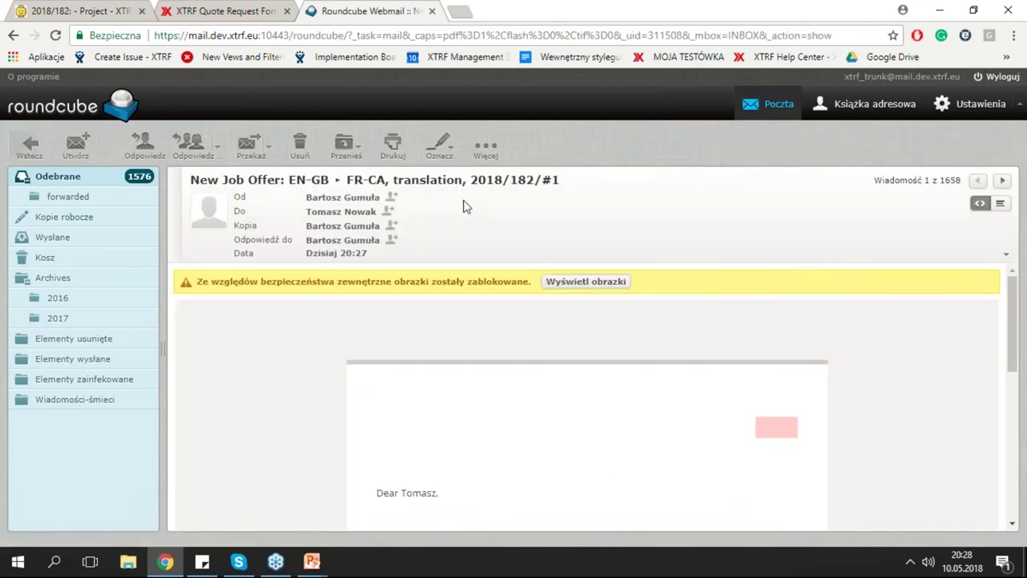
scroll(654, 401, "down", 1)
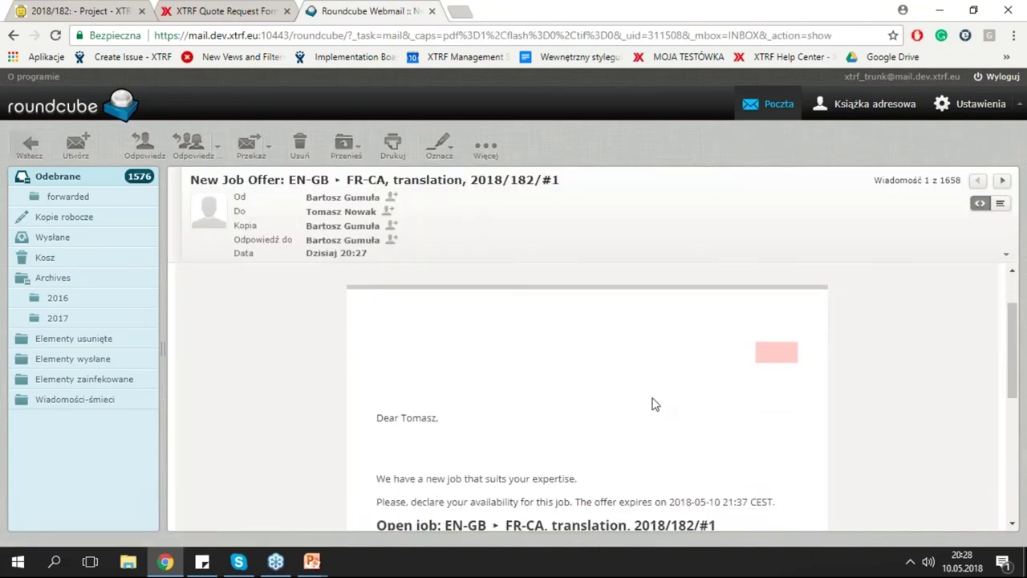
scroll(652, 404, "down", 1)
scroll(658, 401, "down", 1)
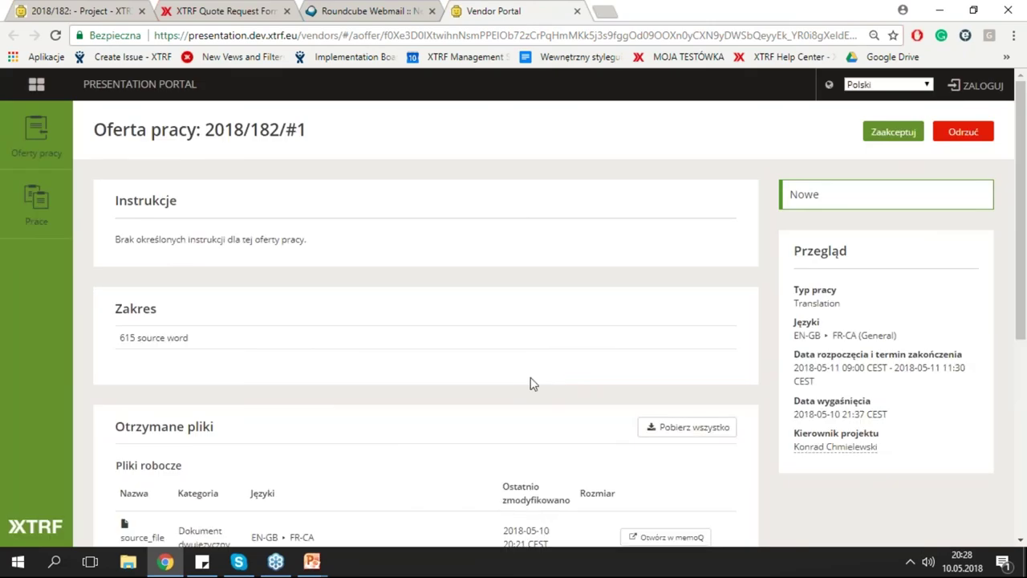
Switch the Vendor Portal to English, review the 615-word EN-GB to FR-CA offer and accept it.
left_click(926, 84)
left_click(899, 166)
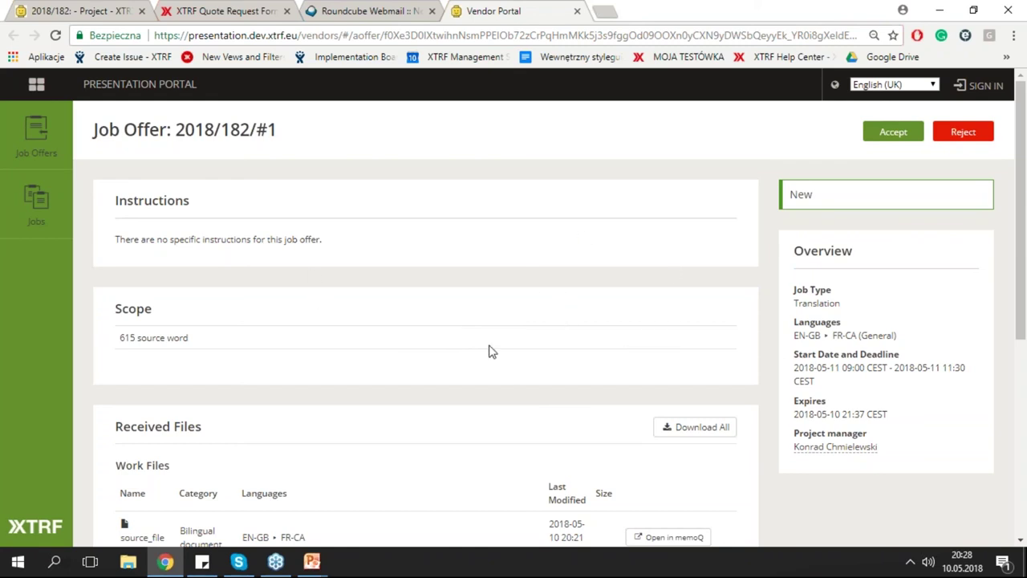
scroll(452, 366, "down", 2)
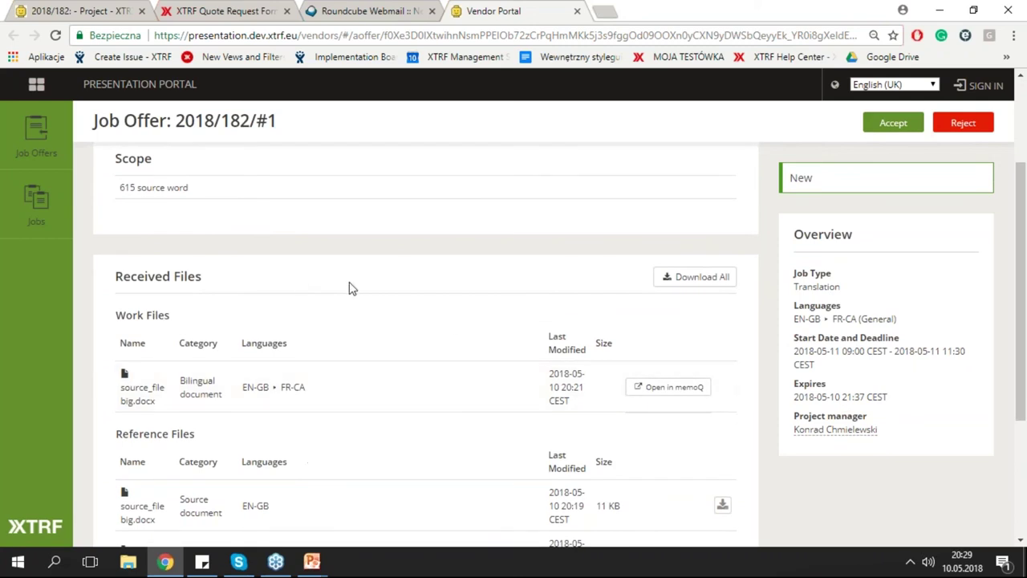
scroll(348, 286, "down", 1)
scroll(415, 292, "up", 1)
scroll(412, 291, "down", 3)
scroll(440, 333, "up", 4)
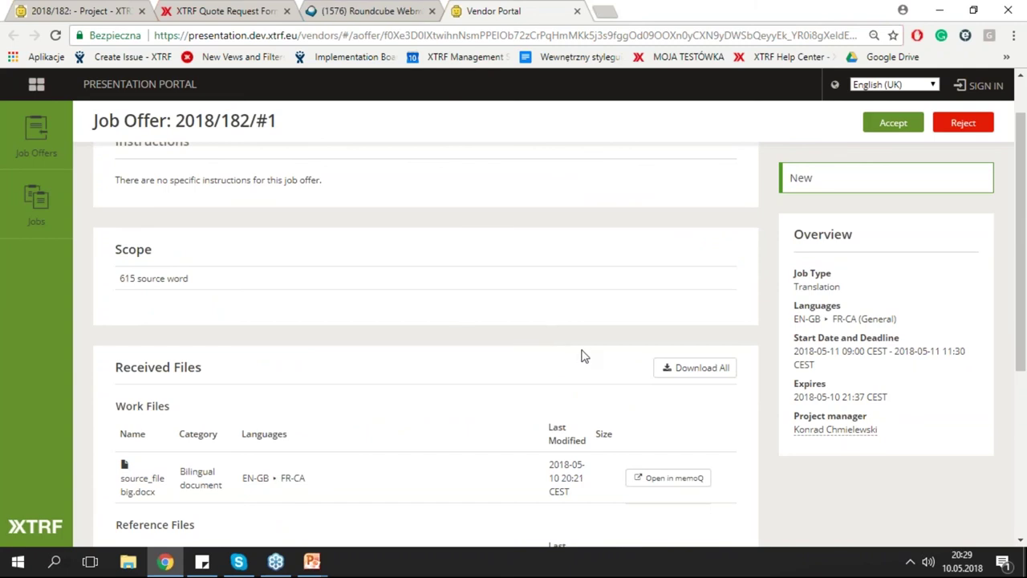
scroll(458, 418, "down", 3)
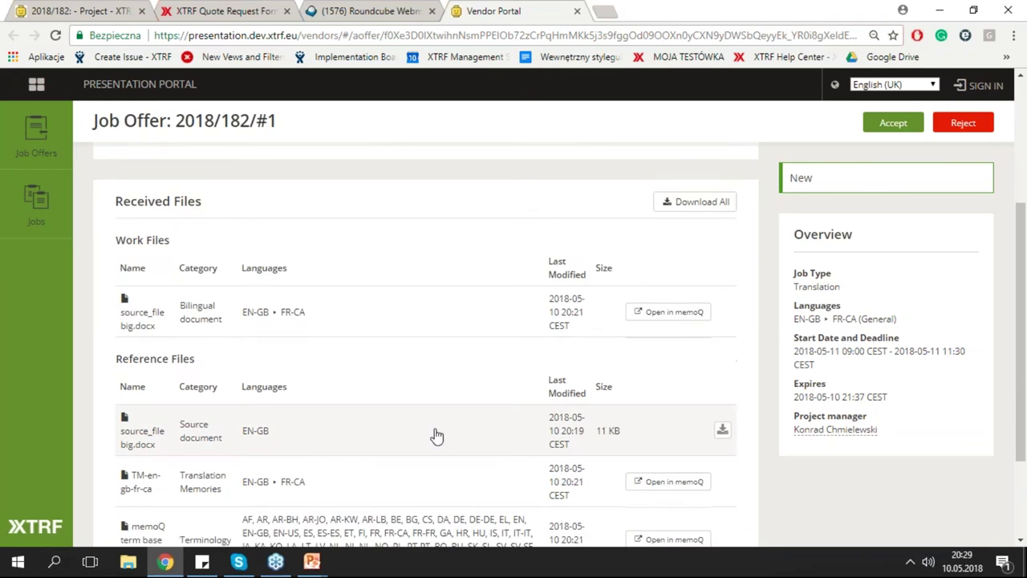
scroll(436, 436, "up", 2)
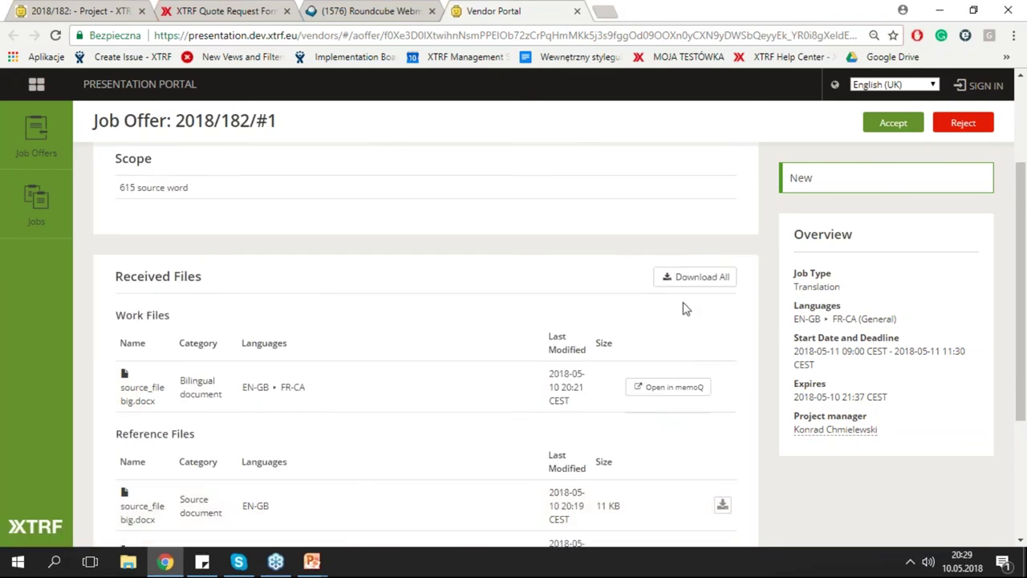
scroll(180, 303, "up", 2)
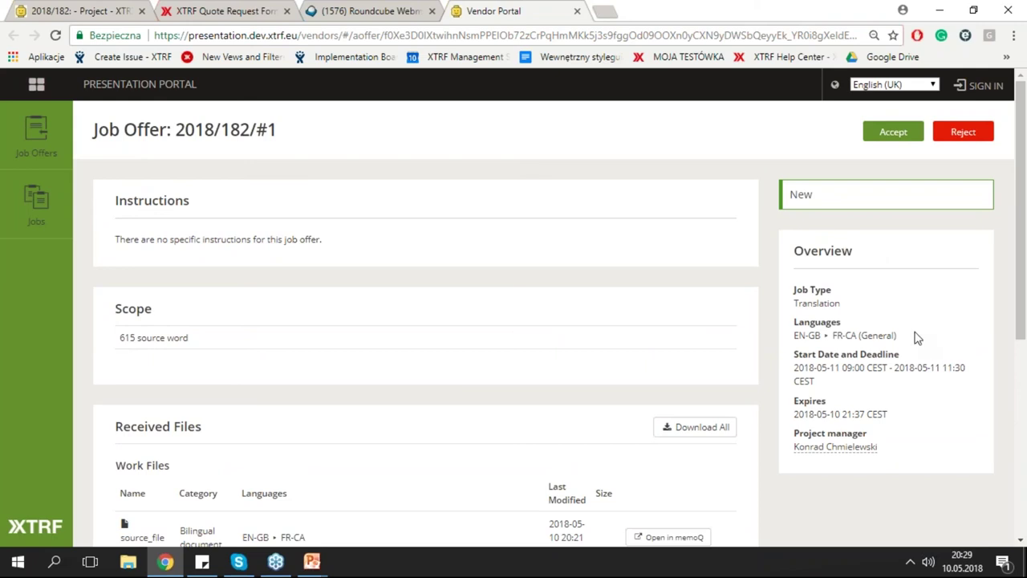
left_click(900, 136)
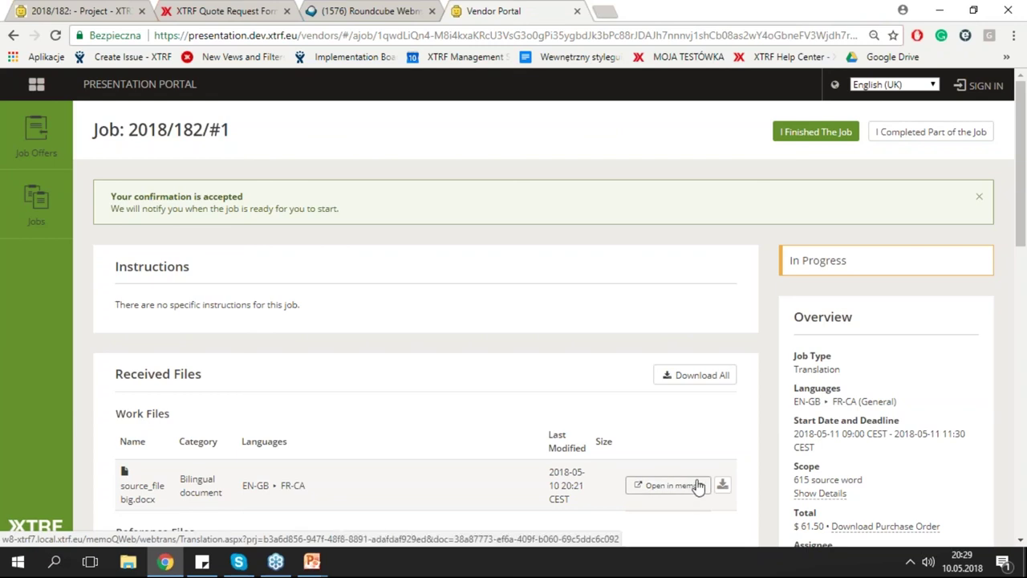
Mark job 2018/182/#1 as finished, completed without files.
left_click(818, 141)
left_click(487, 268)
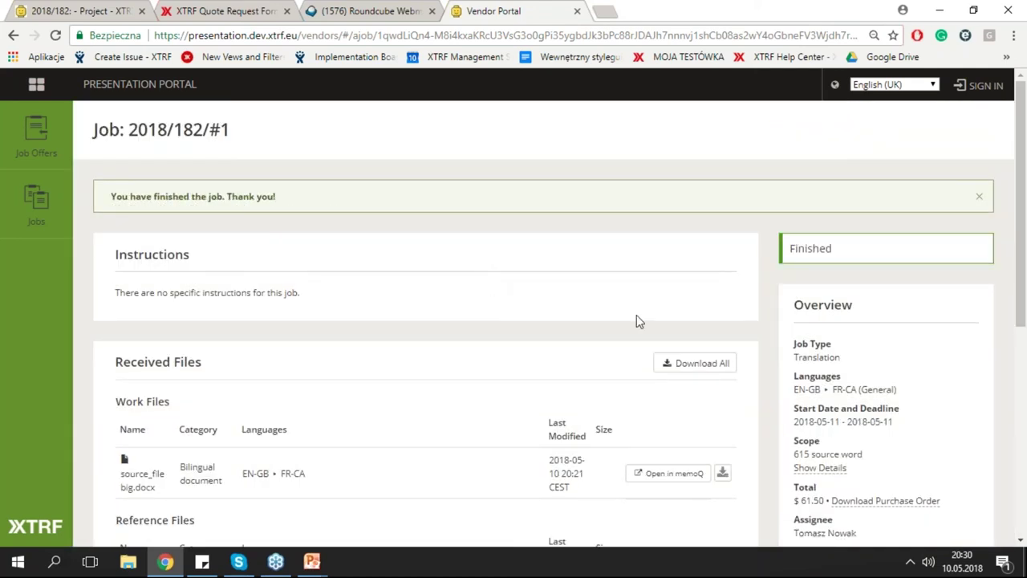
left_click(103, 14)
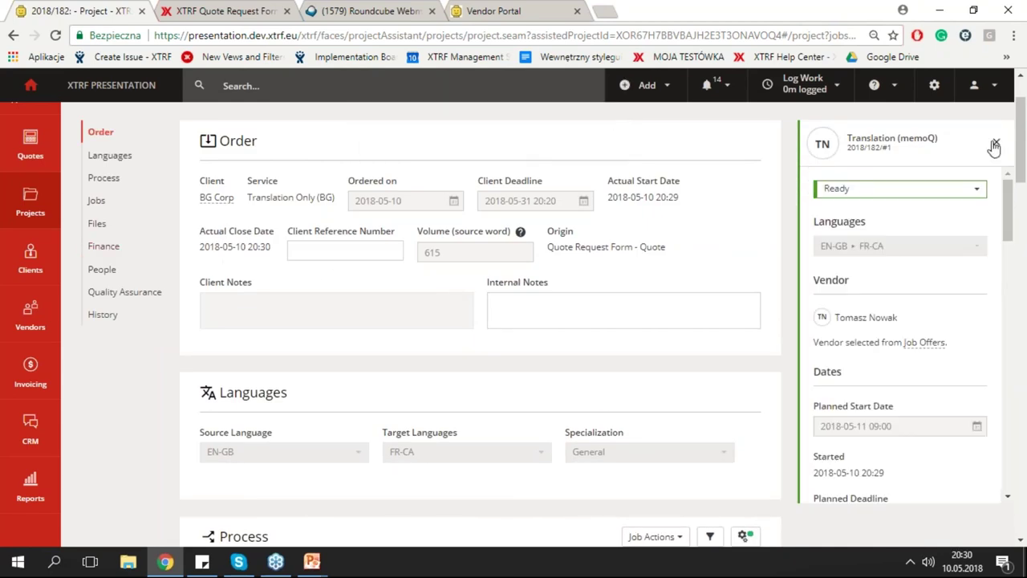
left_click(994, 145)
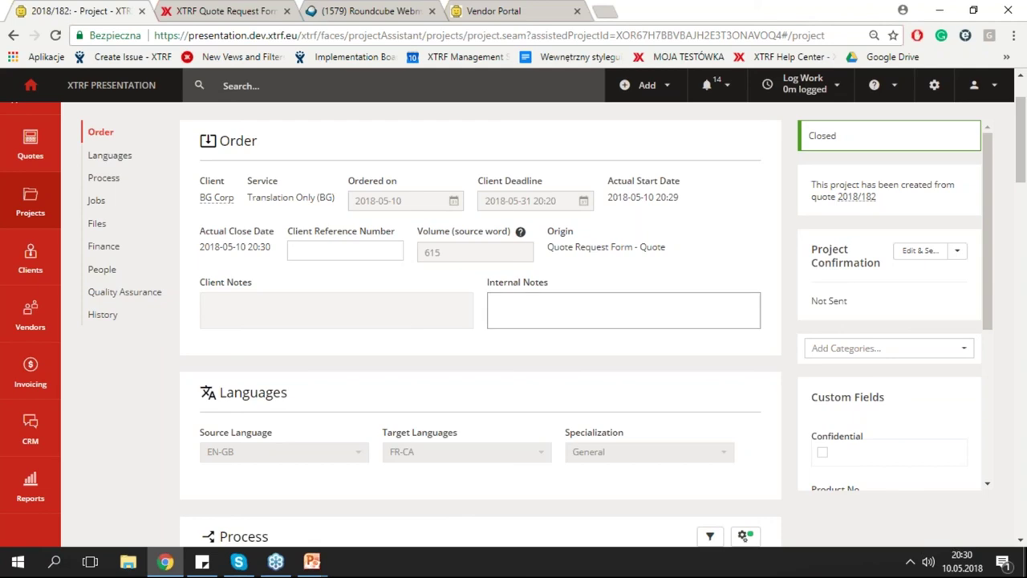
scroll(813, 345, "down", 3)
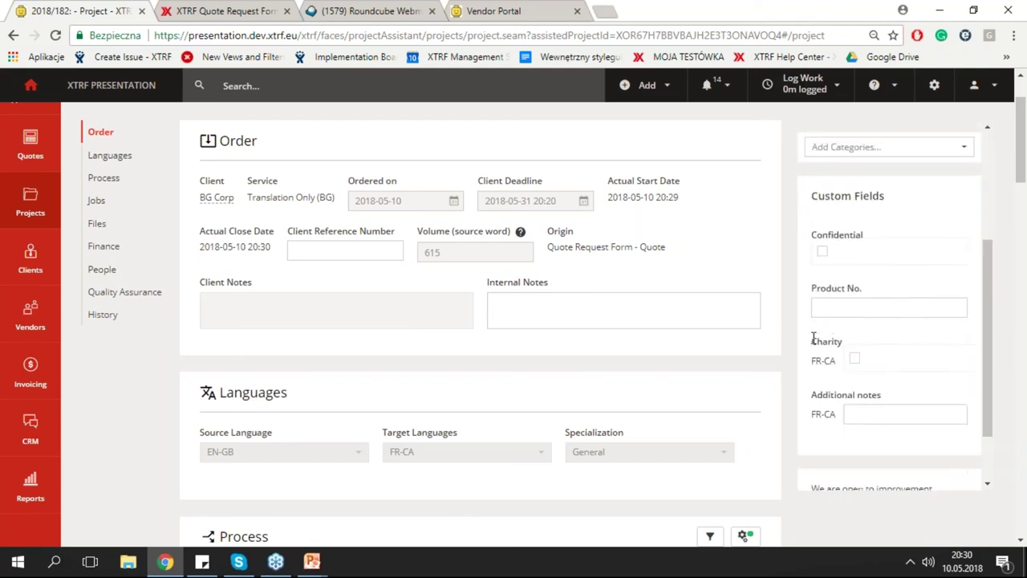
Show project 2018/182's Finance section: $61.50 cost, $30.75 agreed, -100% margin.
scroll(672, 314, "down", 4)
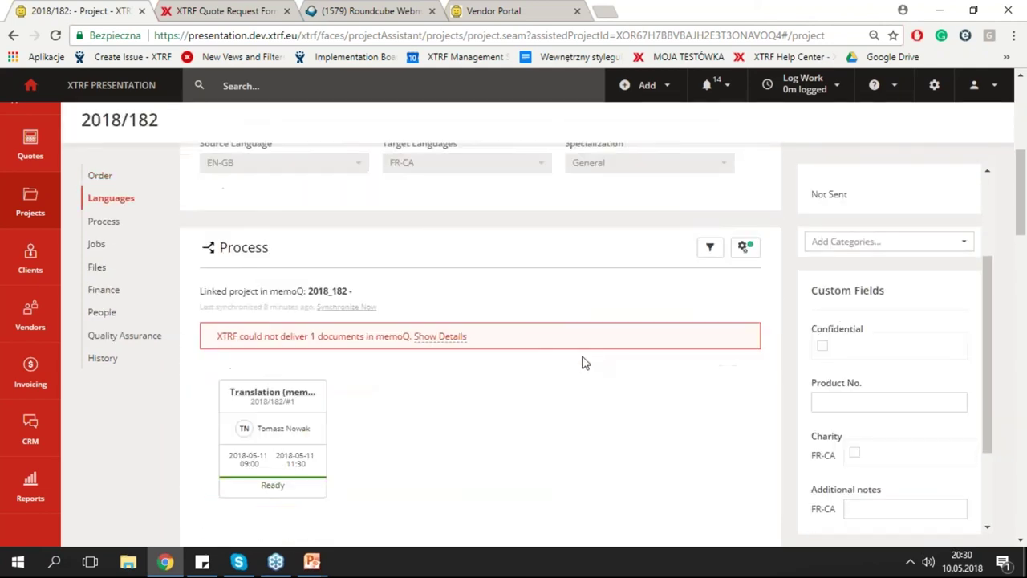
scroll(382, 381, "down", 1)
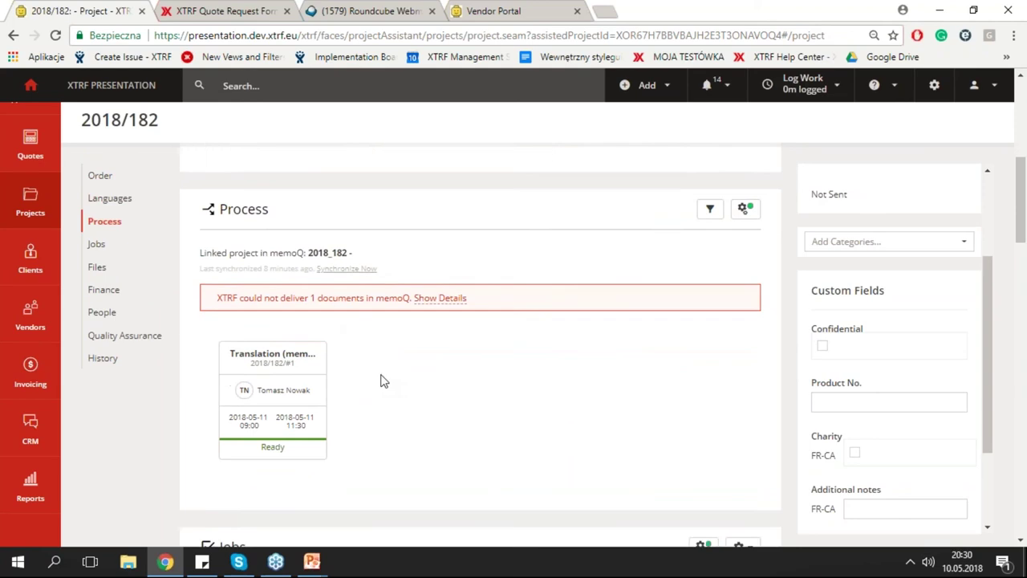
scroll(383, 382, "down", 1)
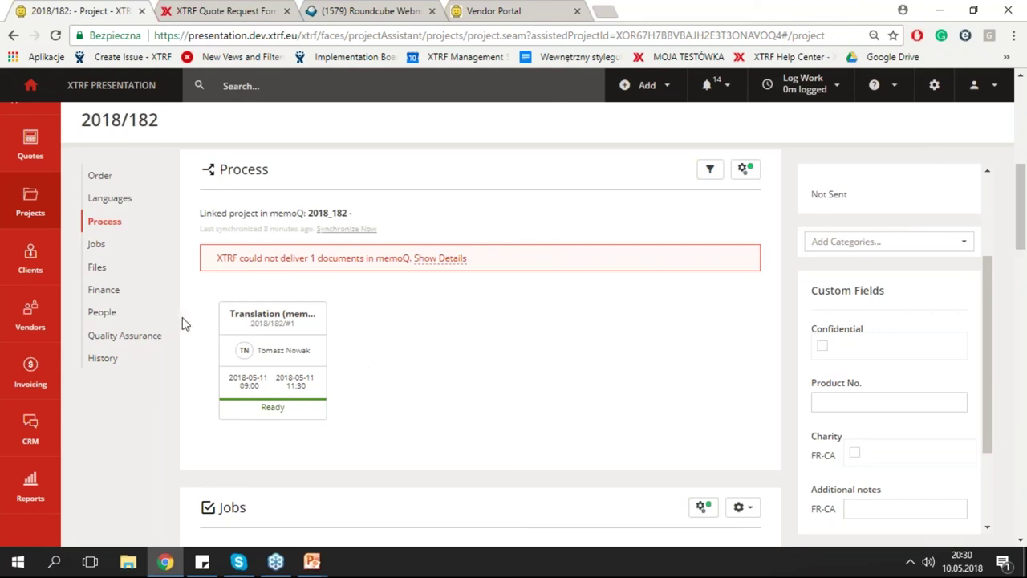
left_click(119, 296)
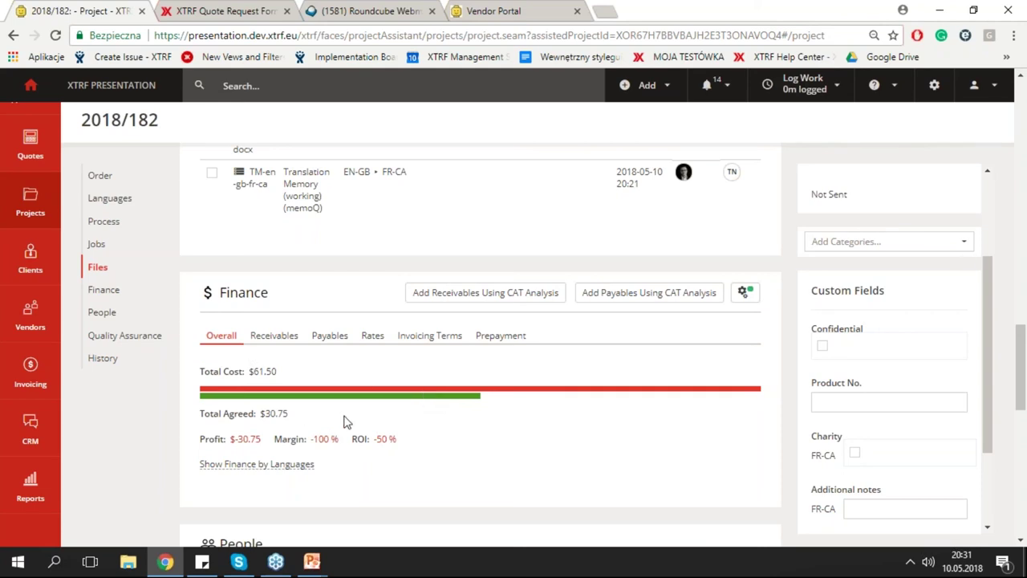
Display the Translation (memoQ) payable details: 615 source words at $0.10, totalling $61.50.
scroll(434, 429, "down", 1)
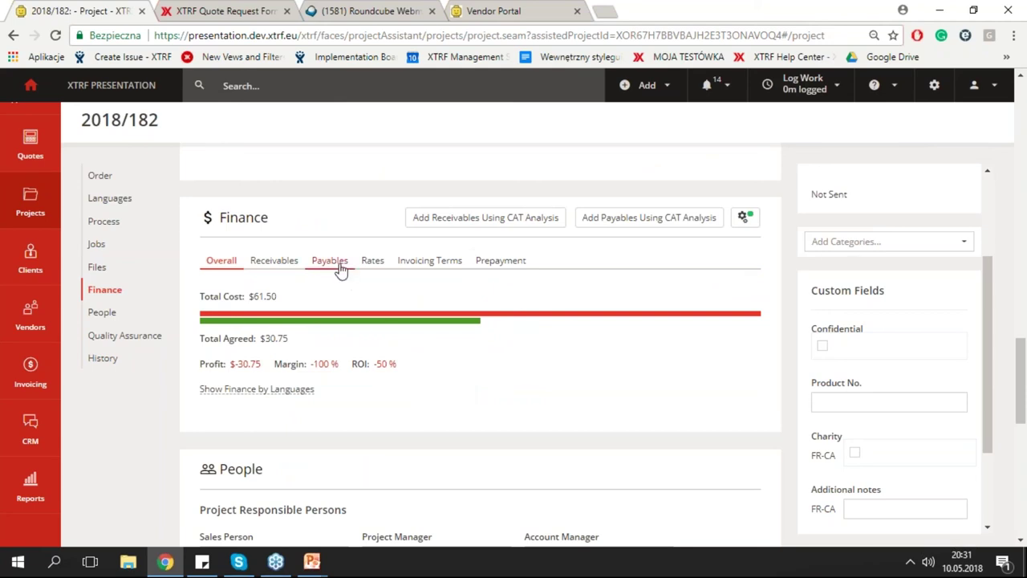
left_click(338, 267)
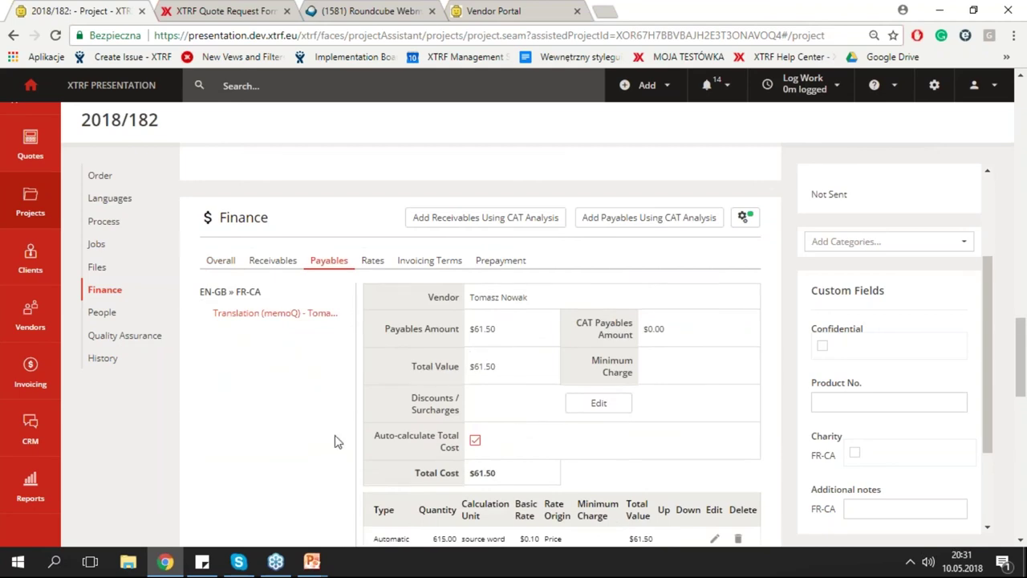
scroll(341, 449, "down", 1)
scroll(341, 450, "down", 2)
left_click(577, 321)
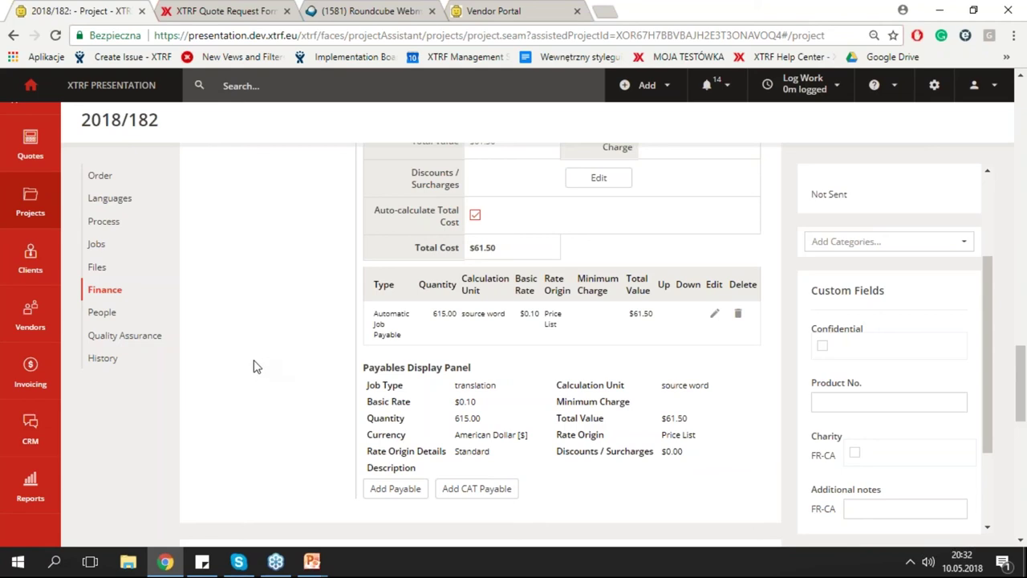
left_click(152, 342)
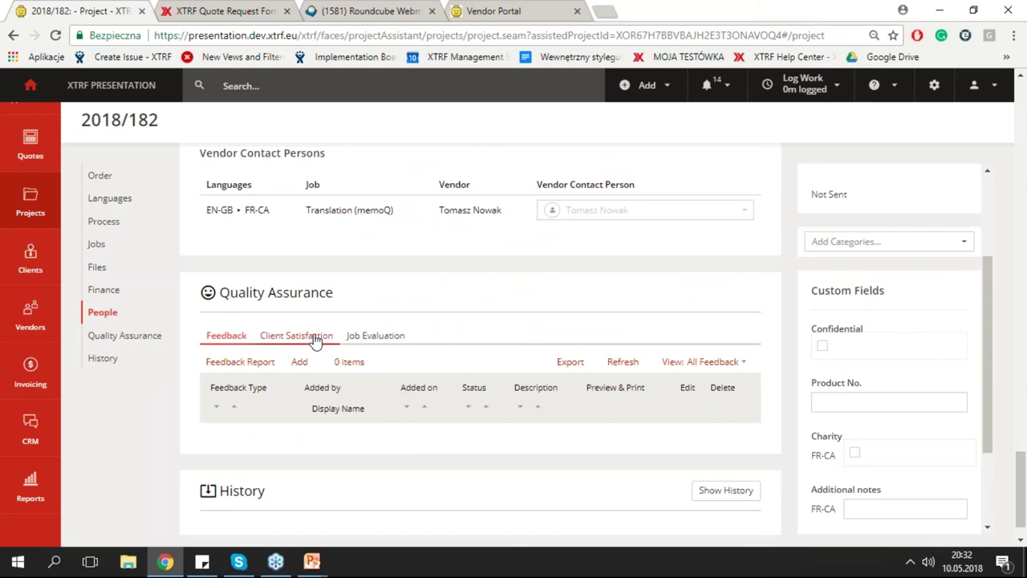
Review the client satisfaction and the Translation (memoQ) job evaluation, still Unspecified without internal feedback.
left_click(315, 340)
left_click(390, 340)
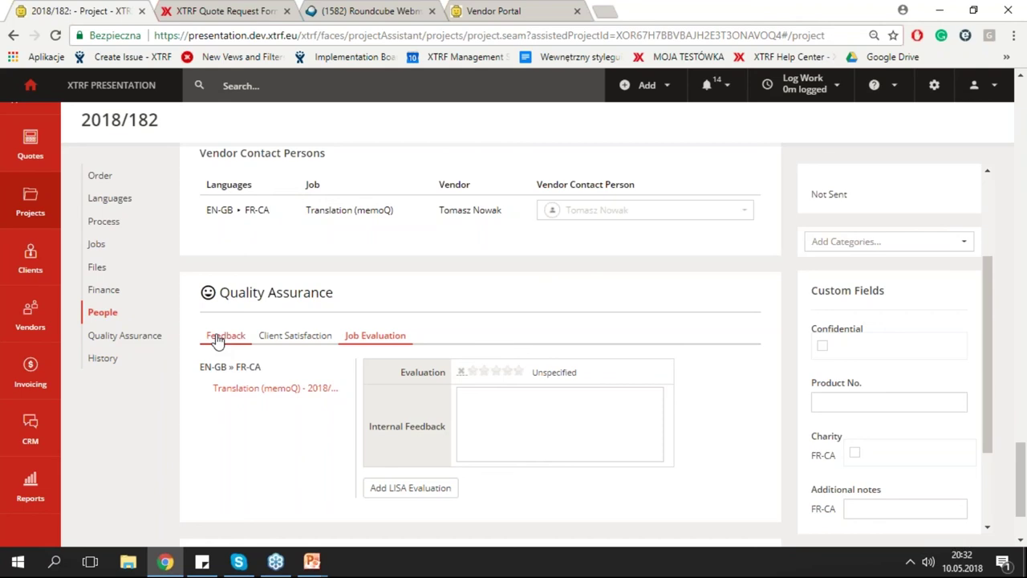
left_click(30, 85)
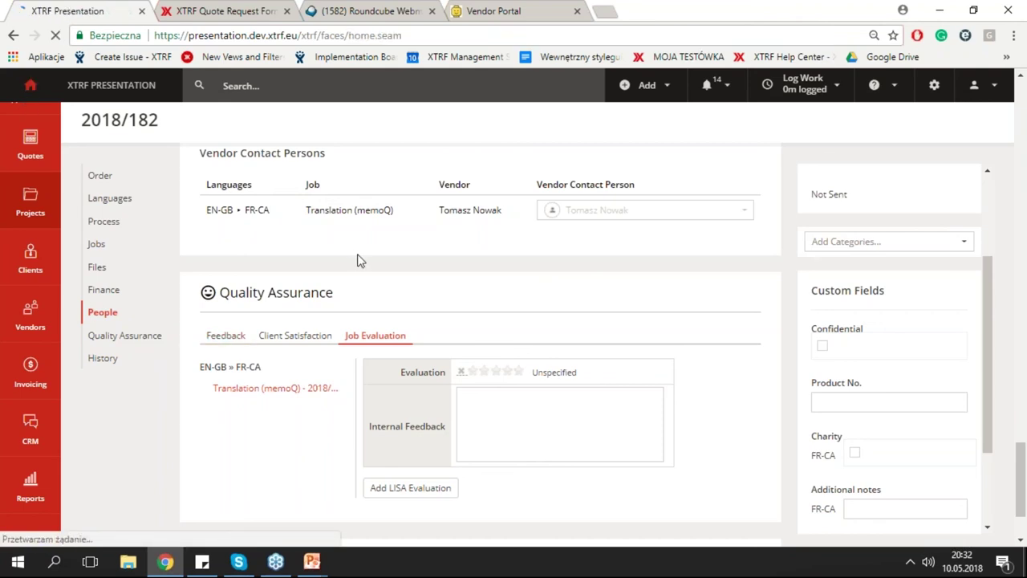